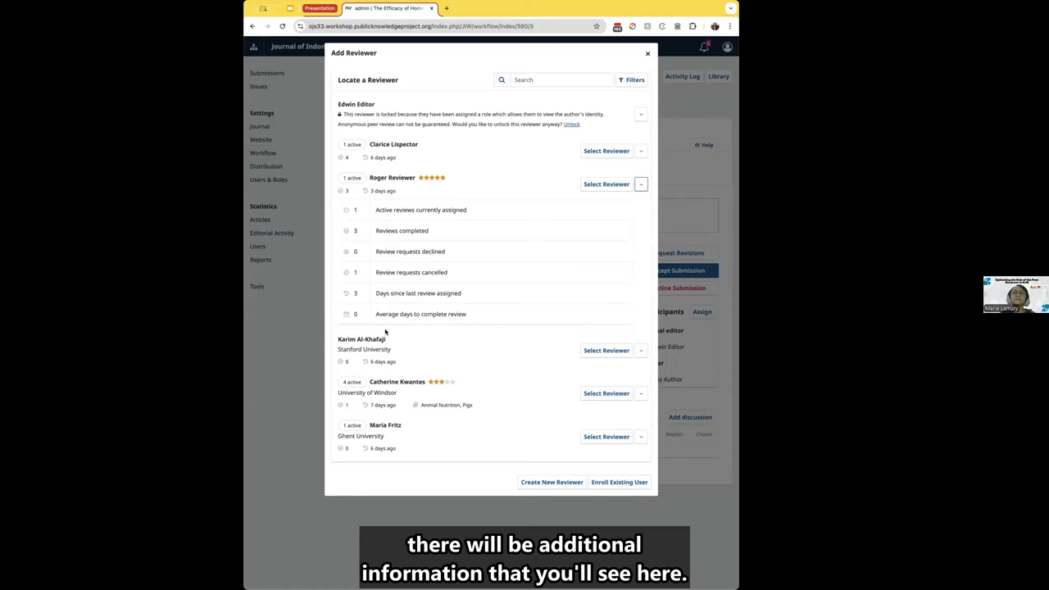
- Select the five-star reviewer, turn off the email to the reviewer, and check which files are included for review
{"action": "left_click", "coordinate": [607, 185]}
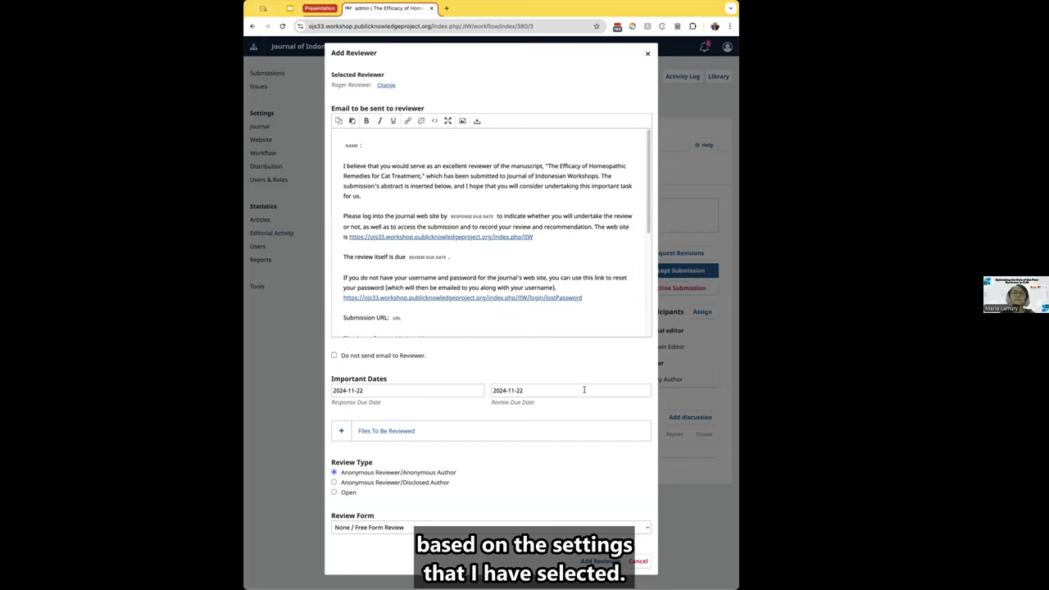
{"action": "left_click", "coordinate": [444, 392]}
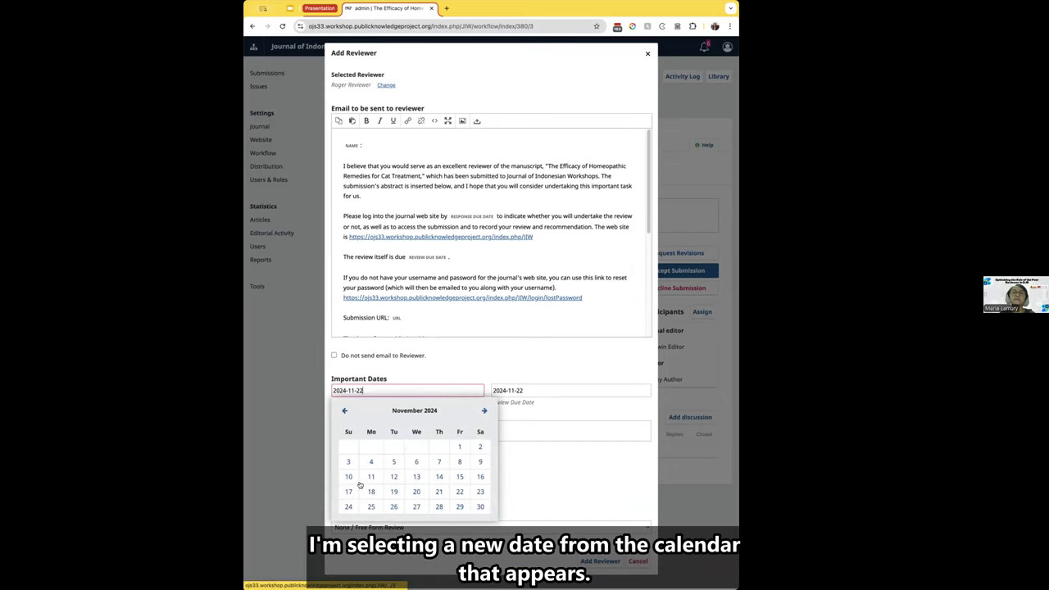
{"action": "left_click", "coordinate": [485, 358]}
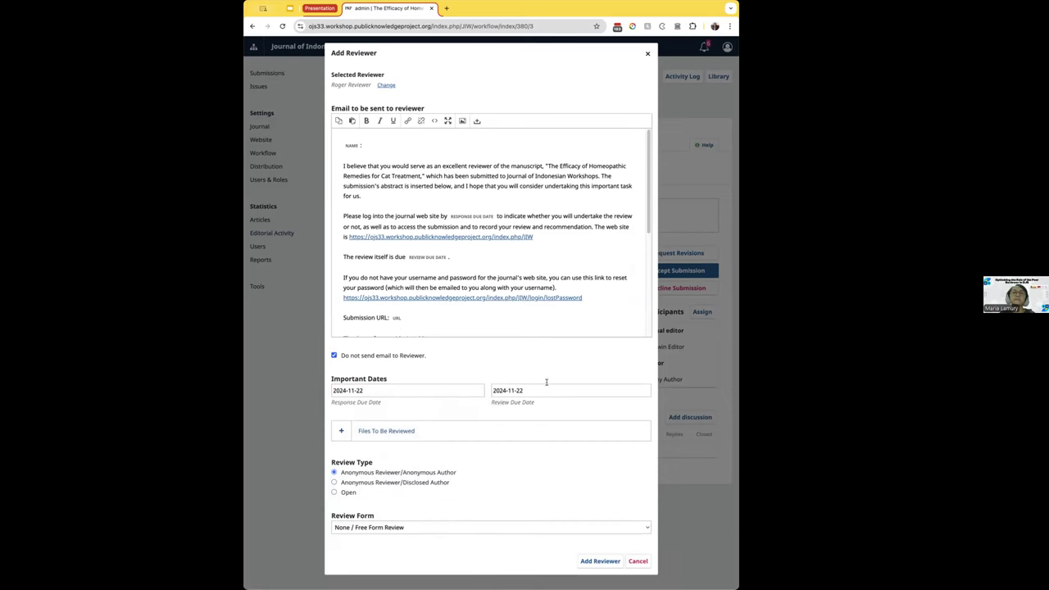
{"action": "left_click", "coordinate": [339, 431]}
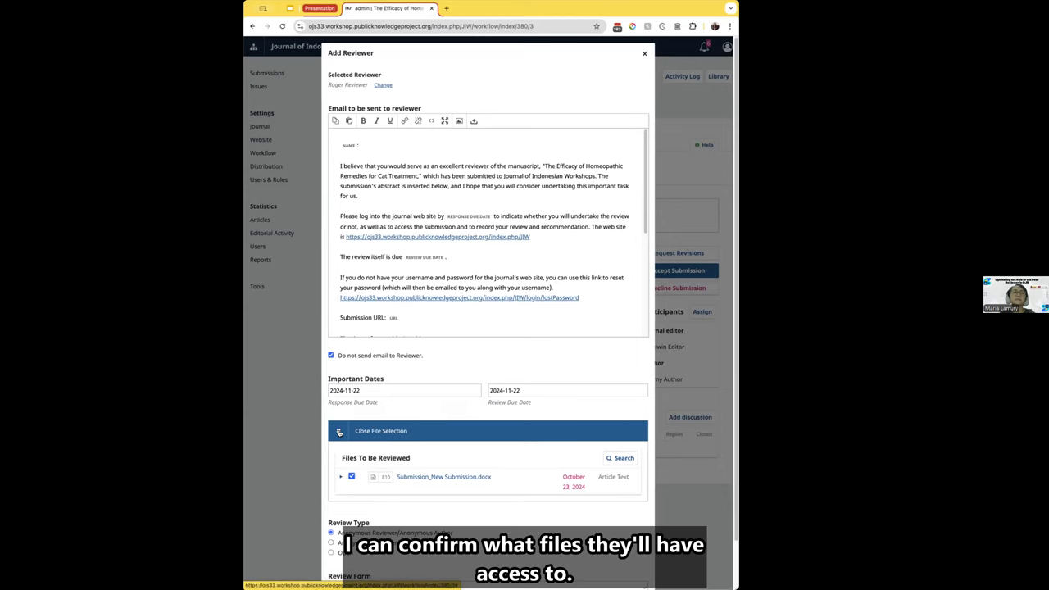
{"action": "left_click", "coordinate": [339, 432]}
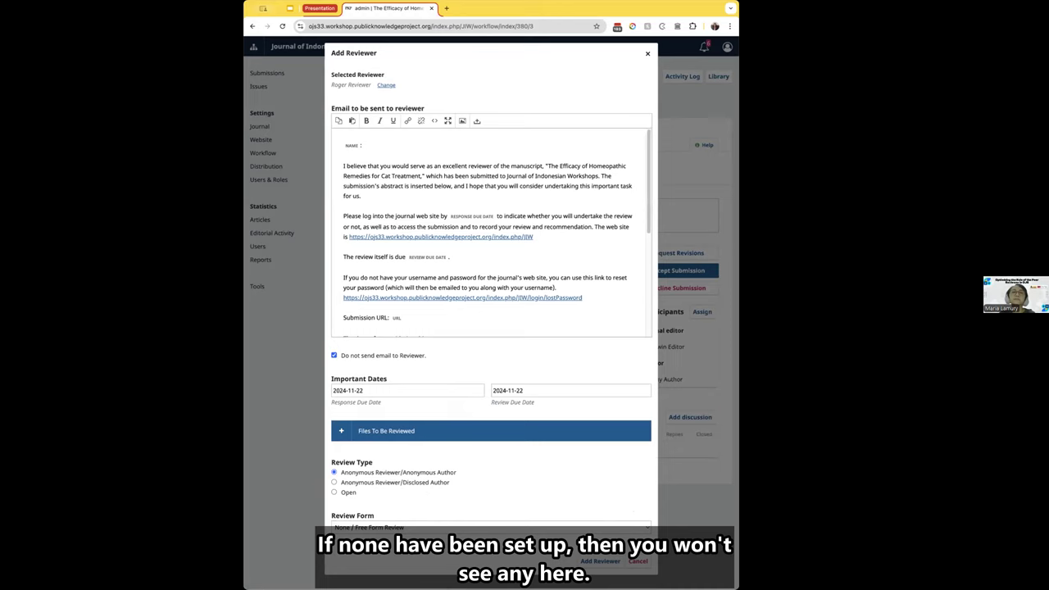
- Choose Review Form - January 2024 for the selected reviewer and add them to the submission
{"action": "left_click", "coordinate": [355, 528]}
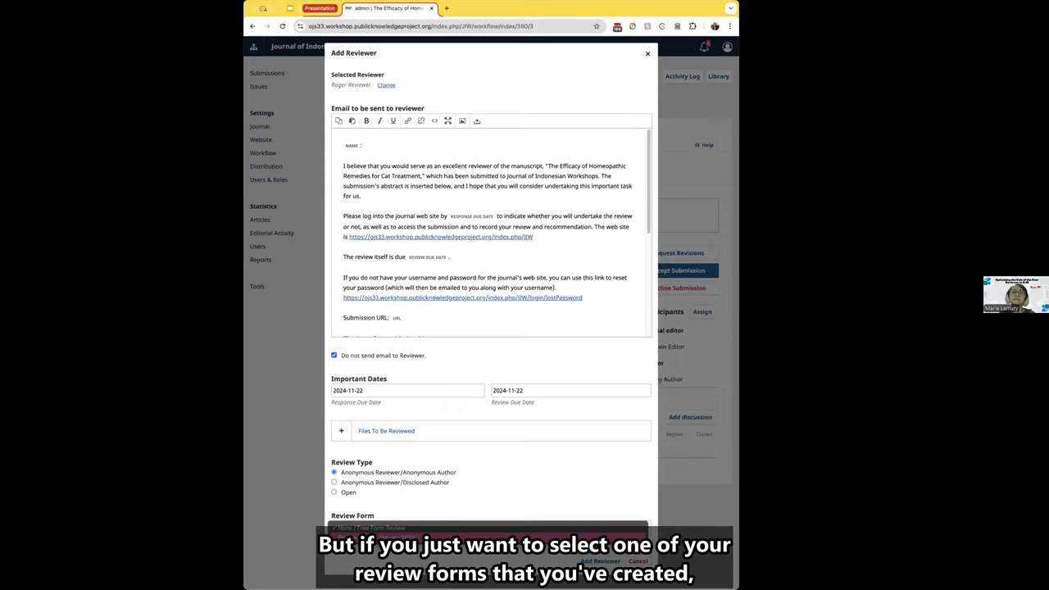
{"action": "left_click", "coordinate": [380, 537]}
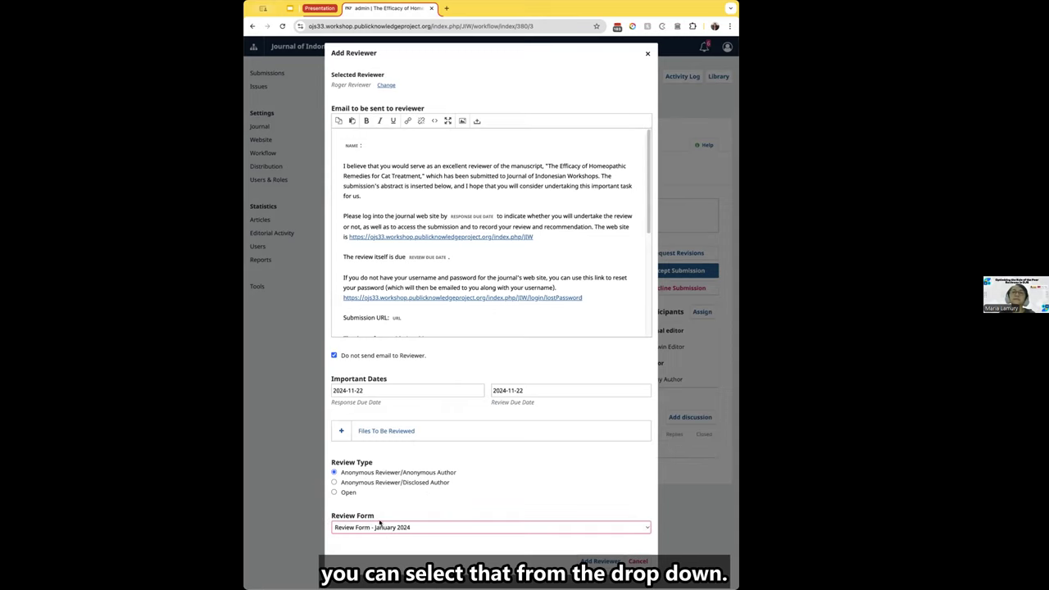
{"action": "left_click", "coordinate": [585, 563]}
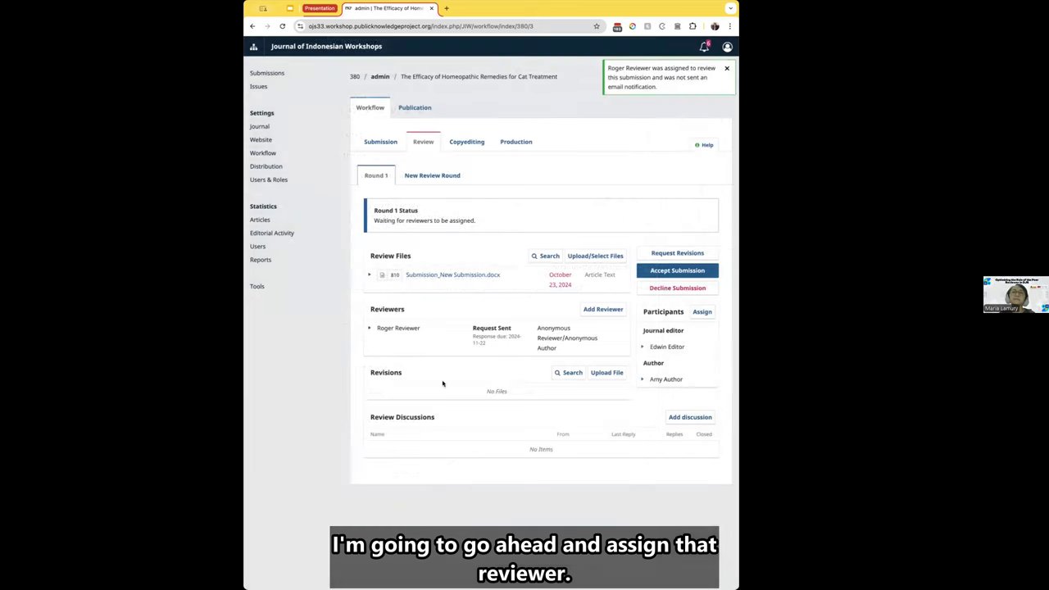
- Add the Ghent University reviewer as a second reviewer on the submission, keeping the default email, dates and review type
{"action": "left_click", "coordinate": [609, 310]}
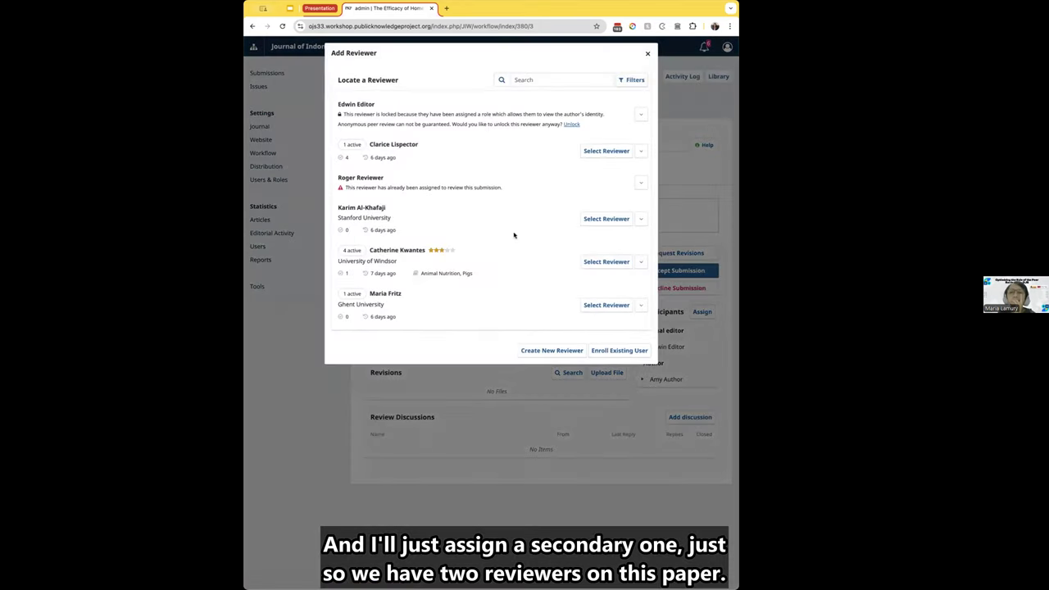
{"action": "left_click", "coordinate": [606, 305]}
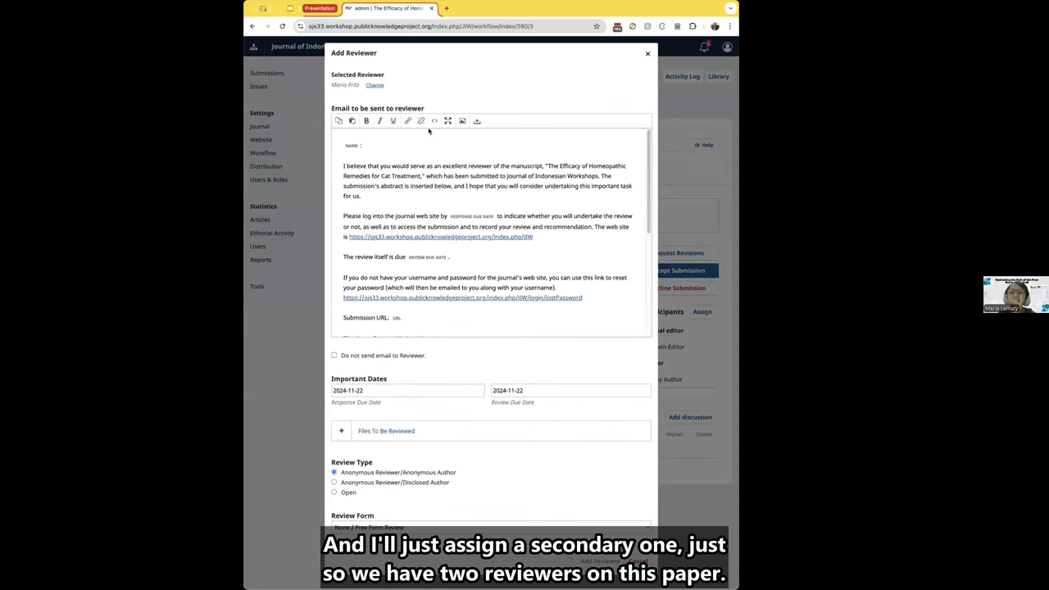
{"action": "left_click", "coordinate": [598, 562]}
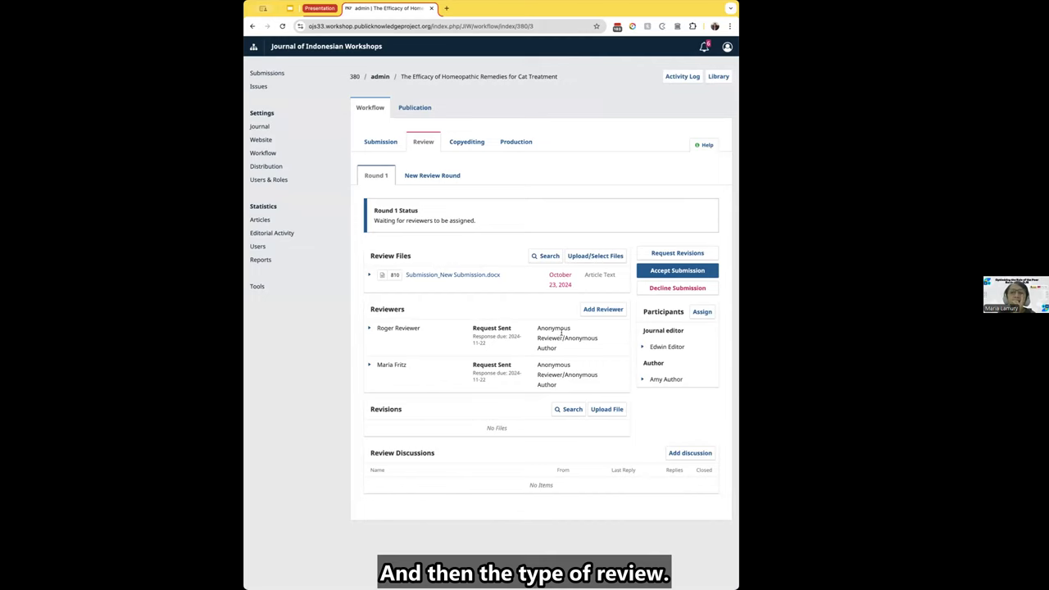
- Look at the review details of the first assigned reviewer, and close them
{"action": "left_click", "coordinate": [374, 332]}
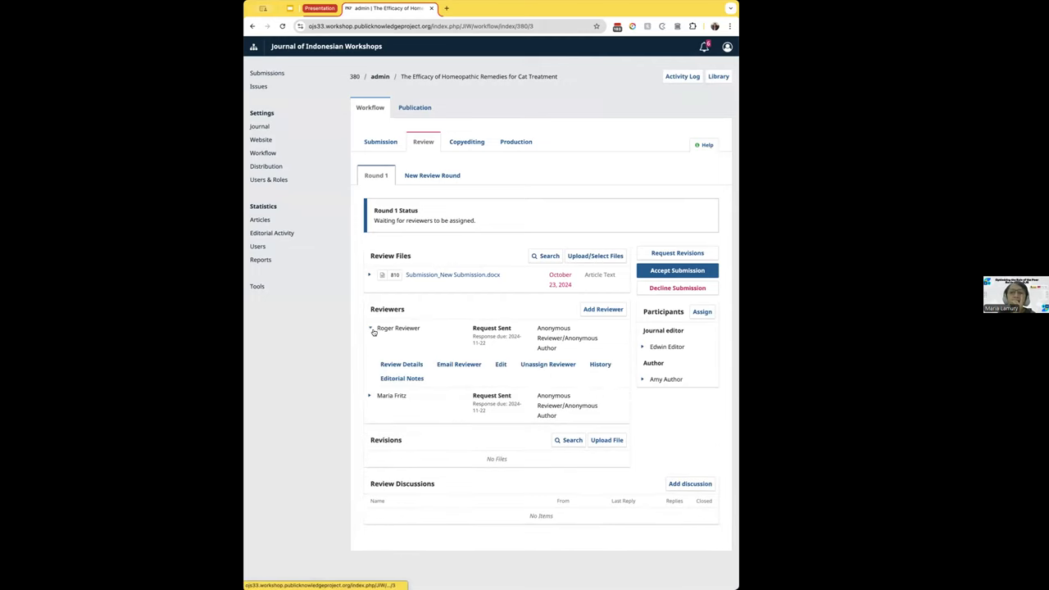
{"action": "left_click", "coordinate": [402, 364]}
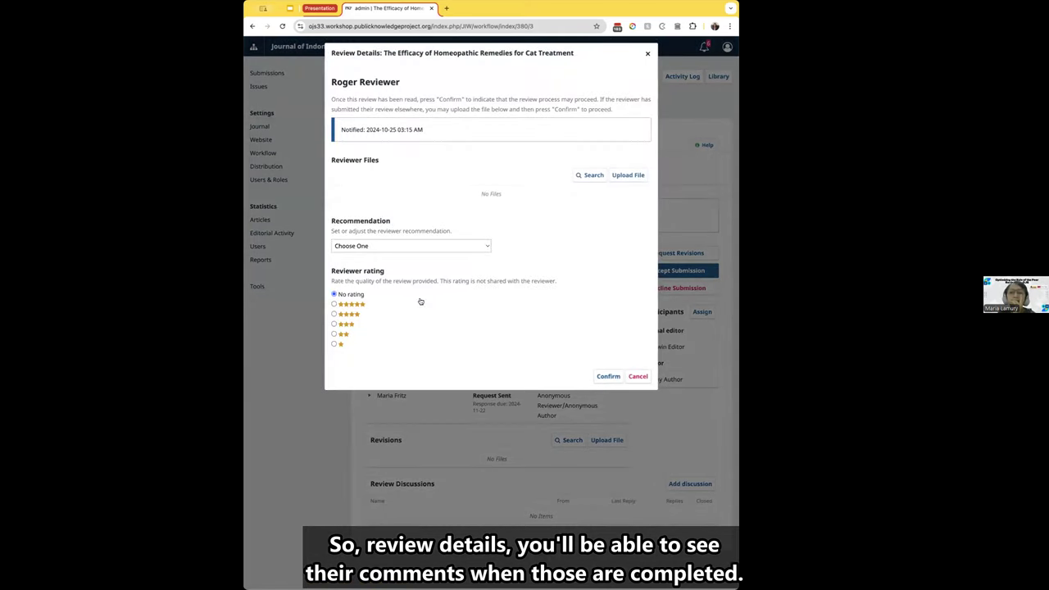
{"action": "left_click", "coordinate": [647, 52]}
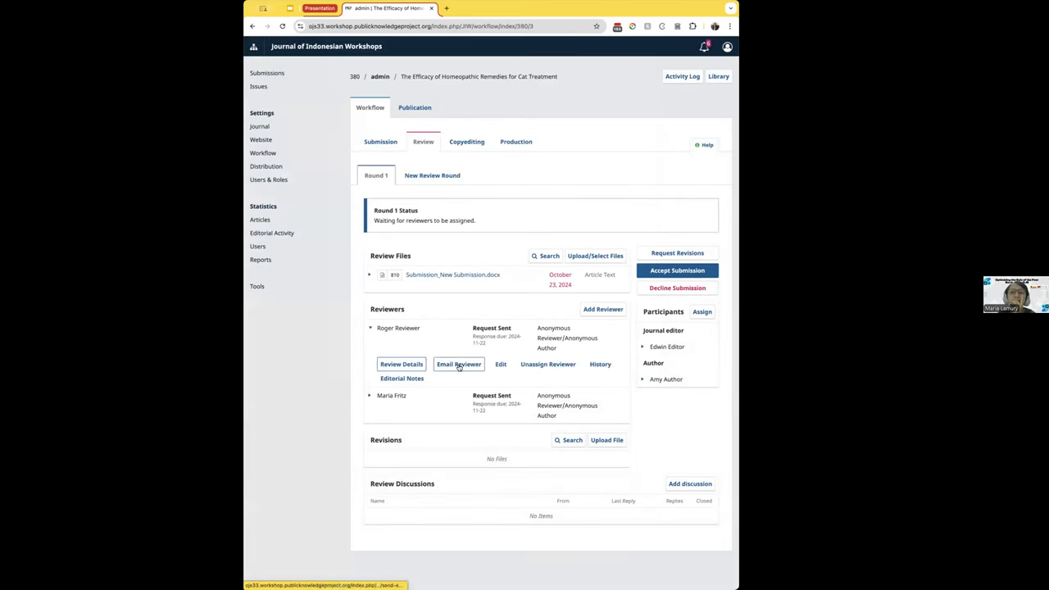
- Inspect the first reviewer's review settings and the review due date calendar, confirm the dialog, and show that reviewer's actions again
{"action": "left_click", "coordinate": [501, 366]}
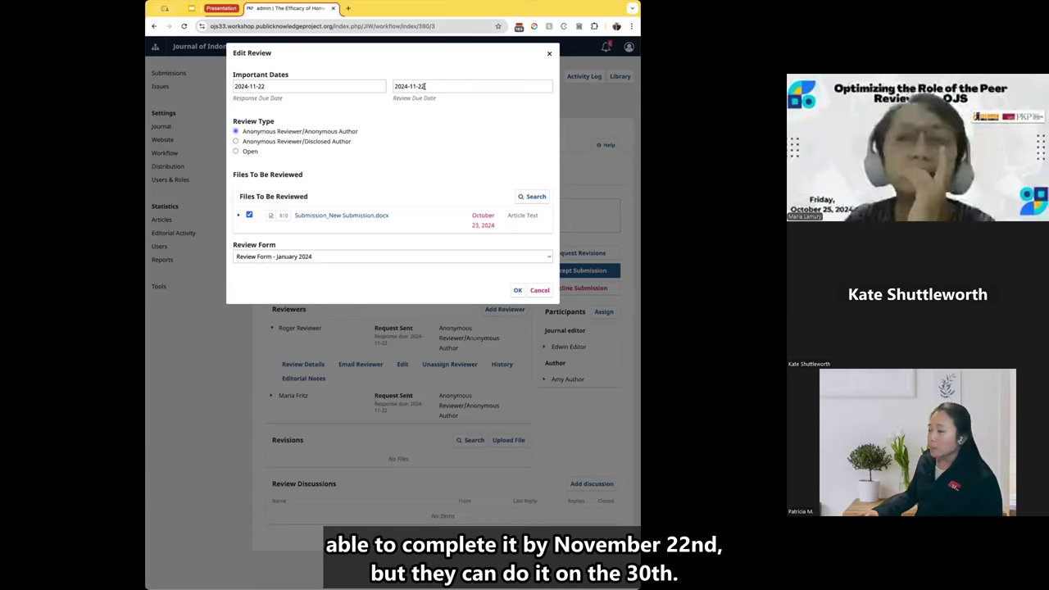
{"action": "left_click", "coordinate": [462, 86]}
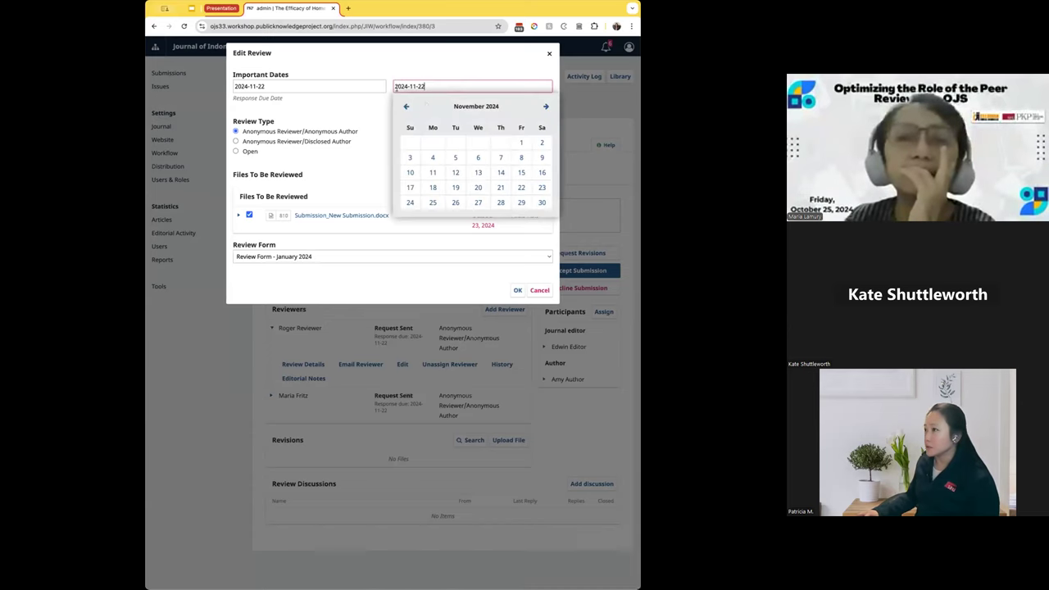
{"action": "left_click", "coordinate": [391, 279]}
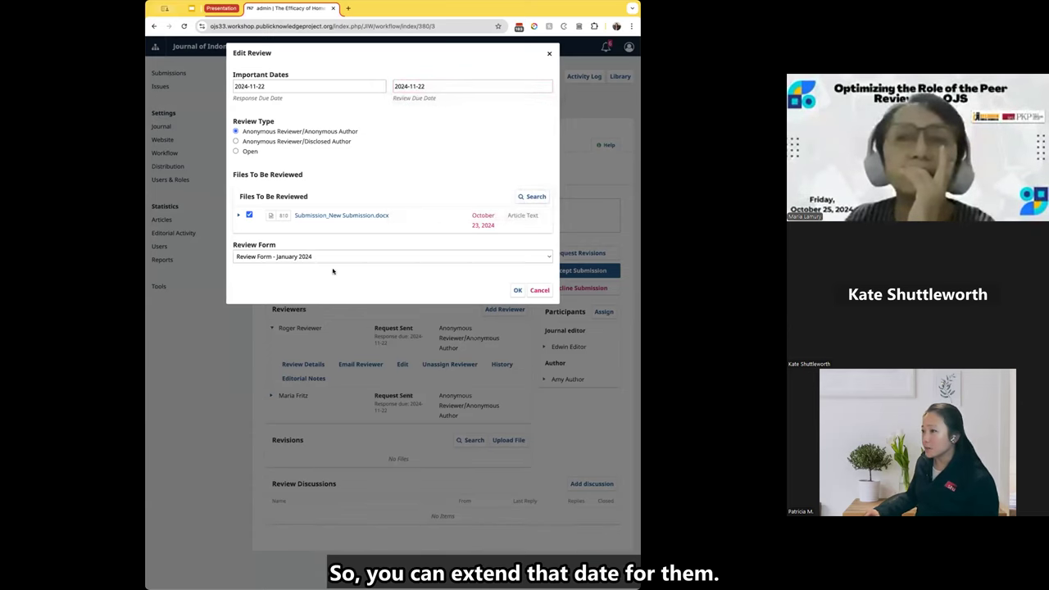
{"action": "left_click", "coordinate": [517, 290]}
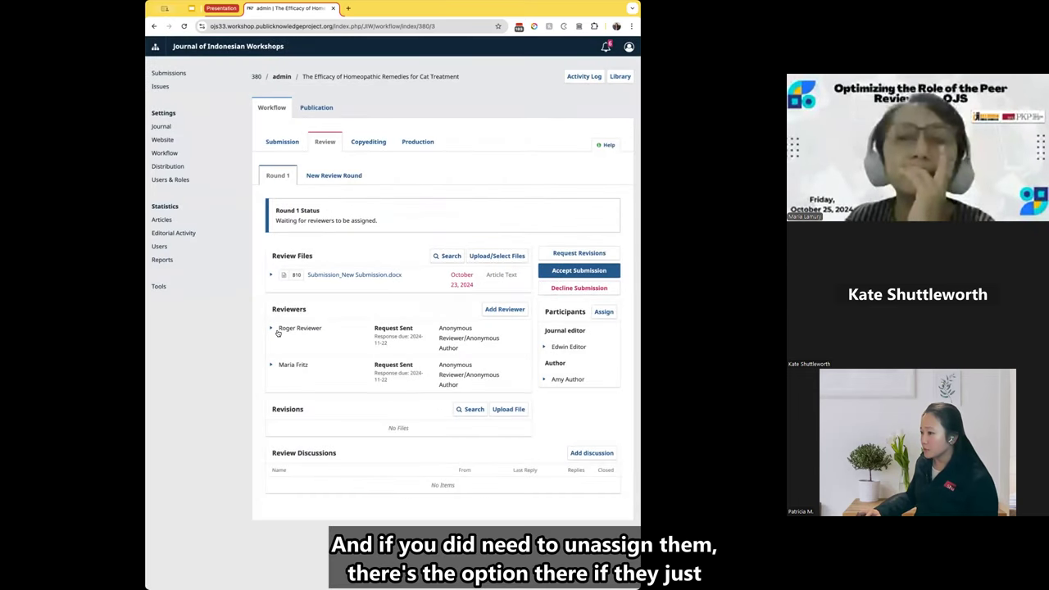
{"action": "left_click", "coordinate": [281, 328]}
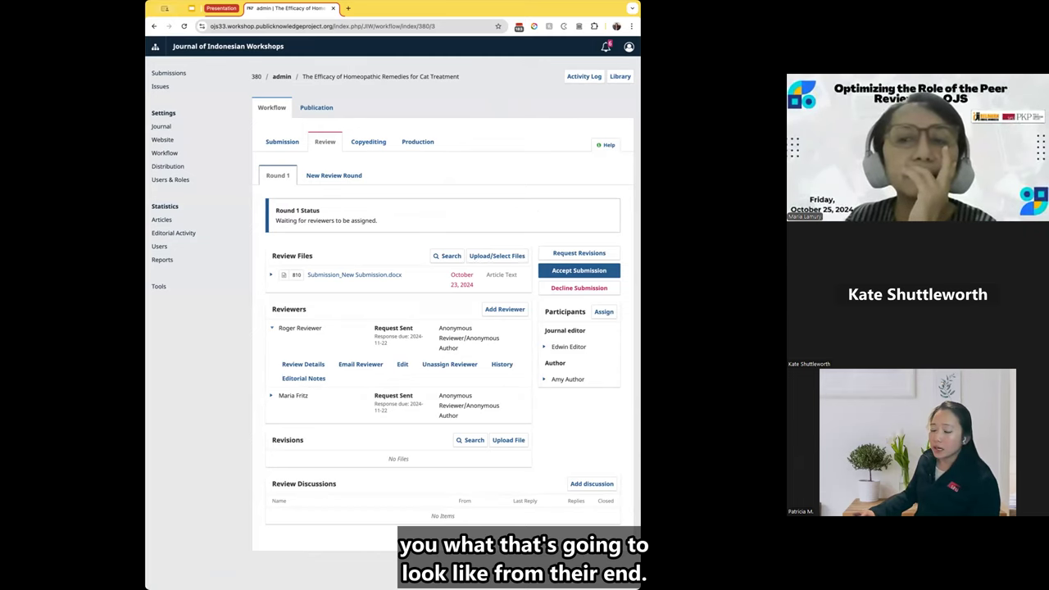
- Switch to the reviewer's incognito window, refresh the submissions queue, and open the review assignment The Efficacy of Homeopathic Remedies for Cat Treatment
{"action": "key", "text": "super+grave"}
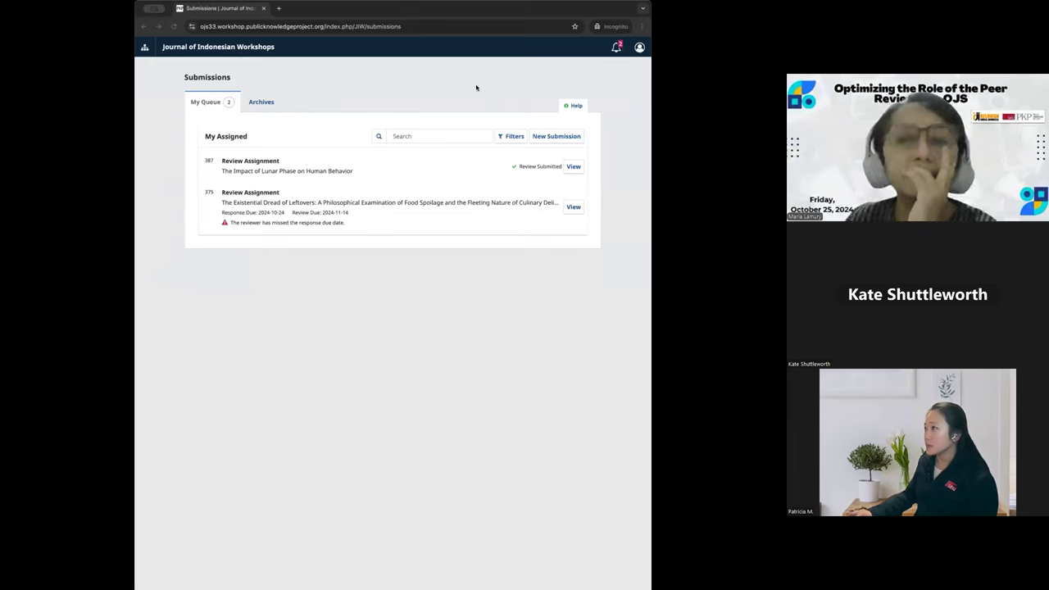
{"action": "left_click", "coordinate": [626, 8]}
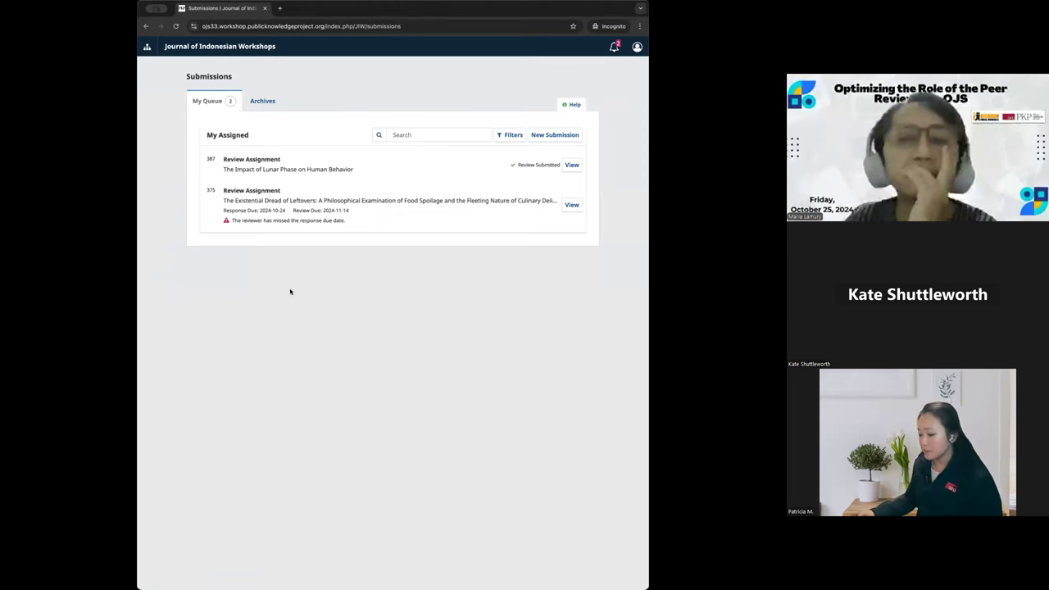
{"action": "key", "text": "ctrl+r"}
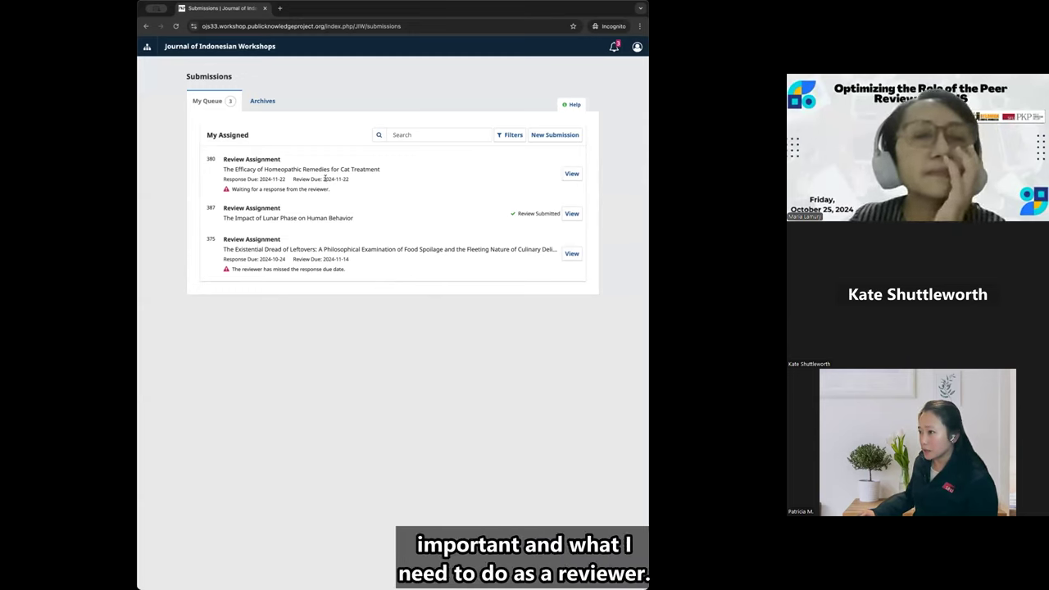
{"action": "left_click", "coordinate": [571, 173]}
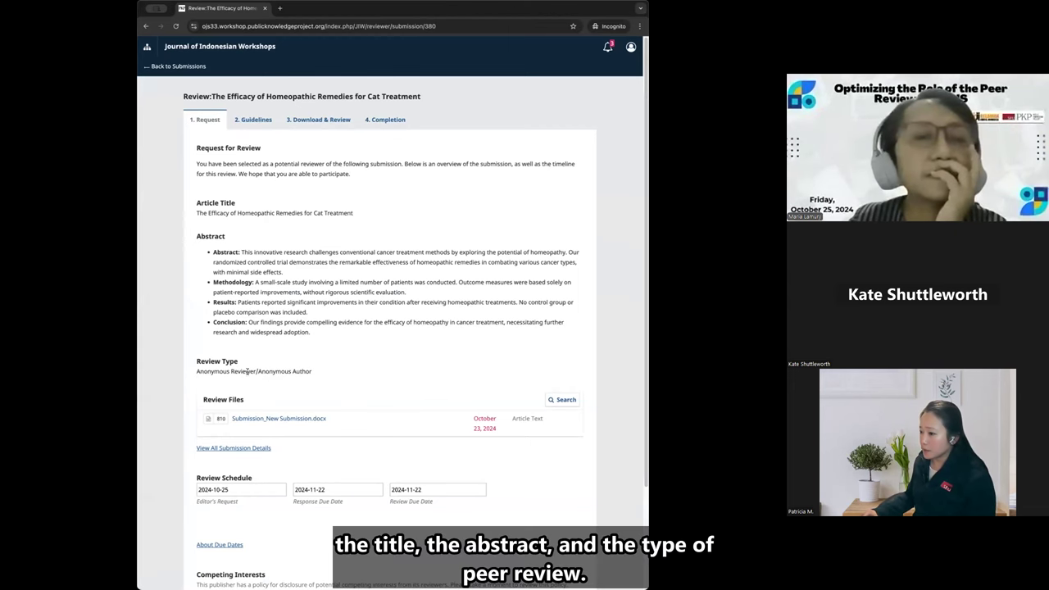
- Look at all submission details available to the reviewer in the review request, and close them
{"action": "scroll", "coordinate": [234, 434], "scroll_direction": "down", "scroll_amount": 1}
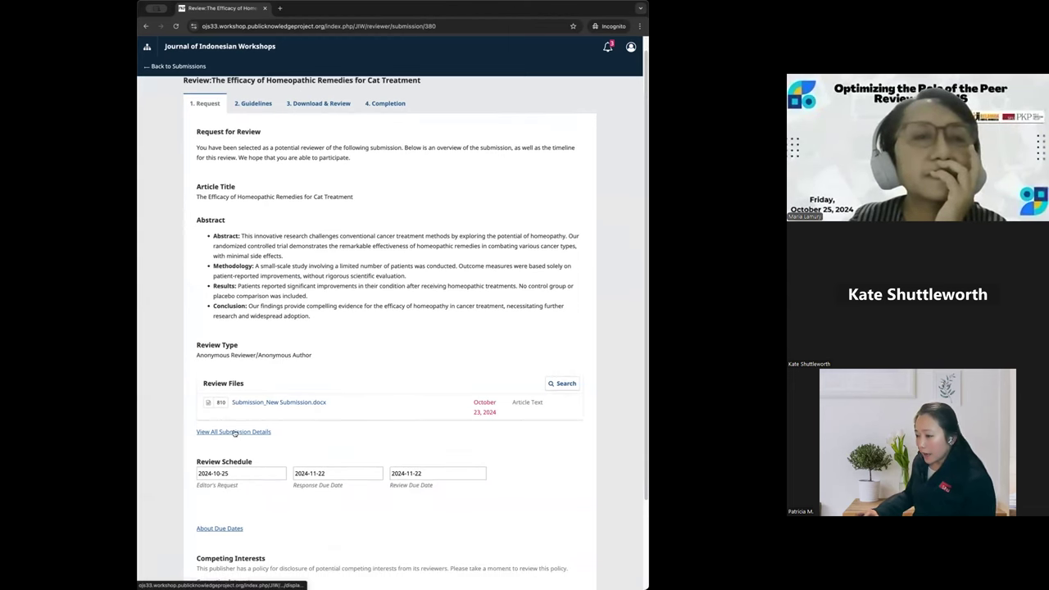
{"action": "left_click", "coordinate": [235, 434]}
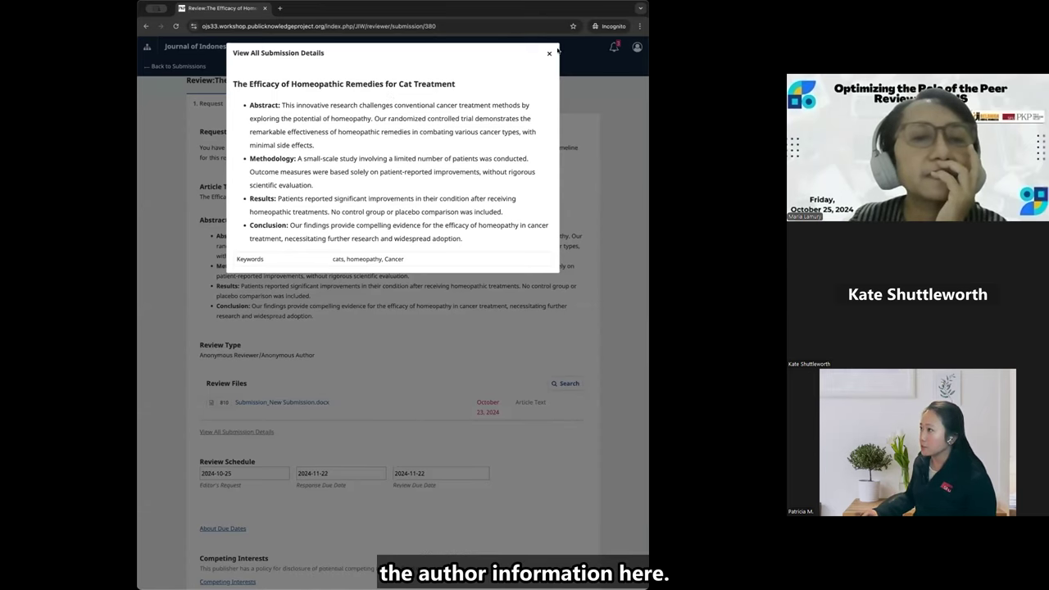
{"action": "left_click", "coordinate": [549, 53]}
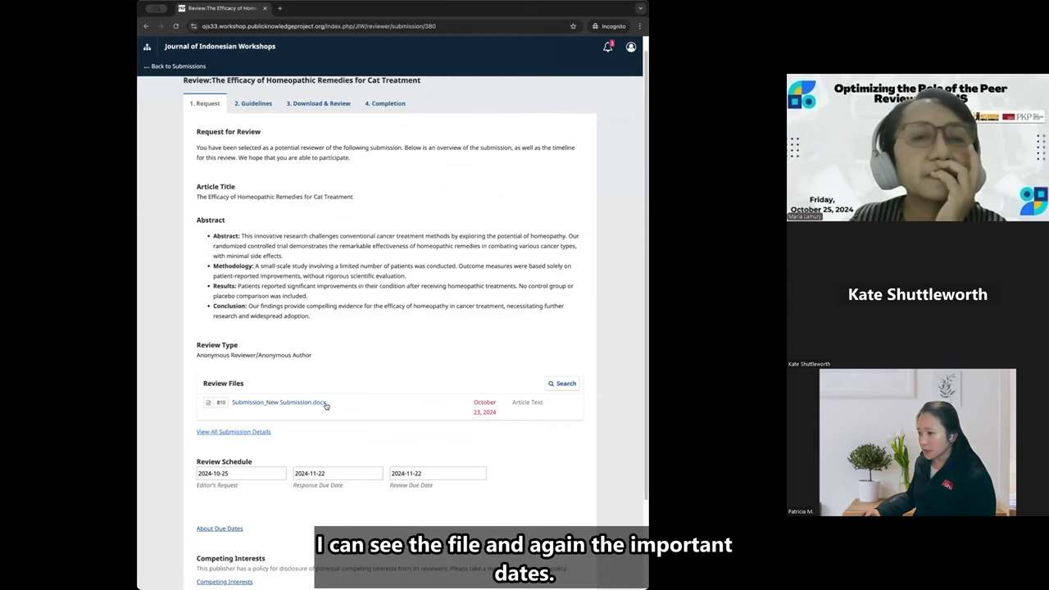
- Agree to the data collection and storage statement, and accept the review request with no competing interests declared
{"action": "scroll", "coordinate": [295, 406], "scroll_direction": "down", "scroll_amount": 1}
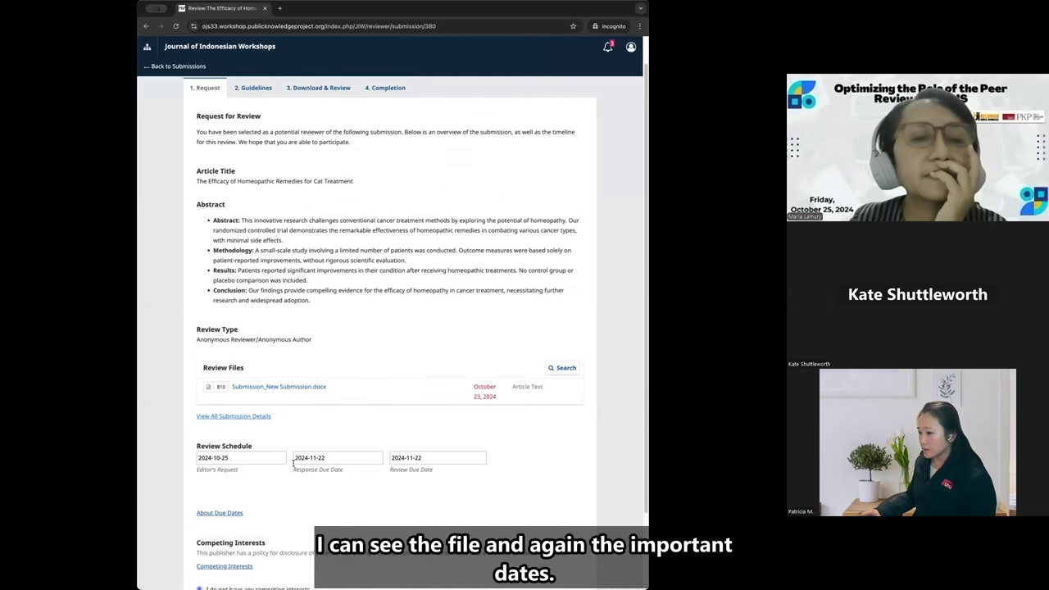
{"action": "scroll", "coordinate": [294, 463], "scroll_direction": "down", "scroll_amount": 1}
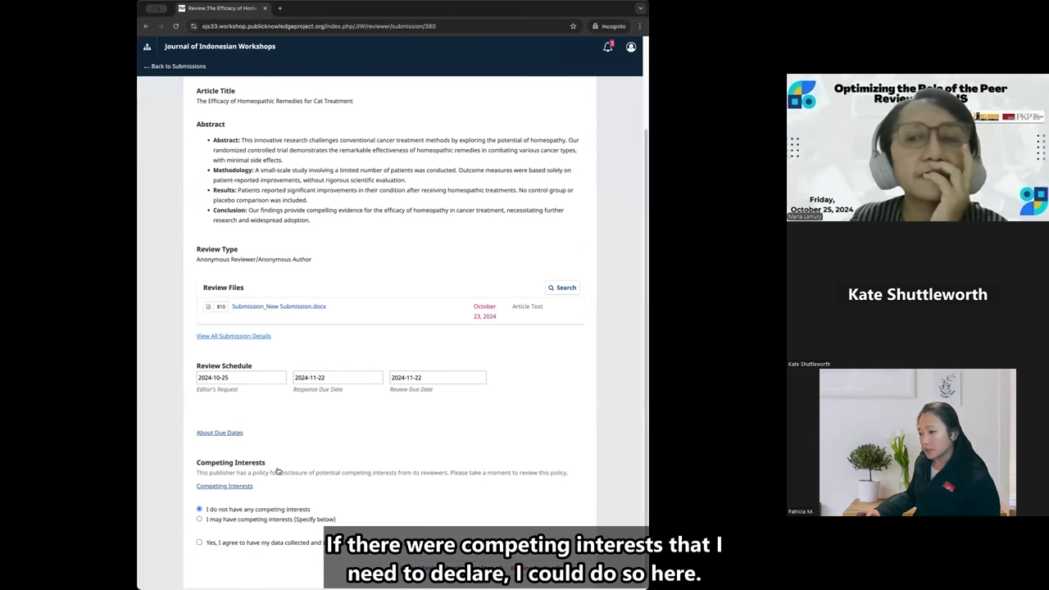
{"action": "left_click", "coordinate": [265, 542]}
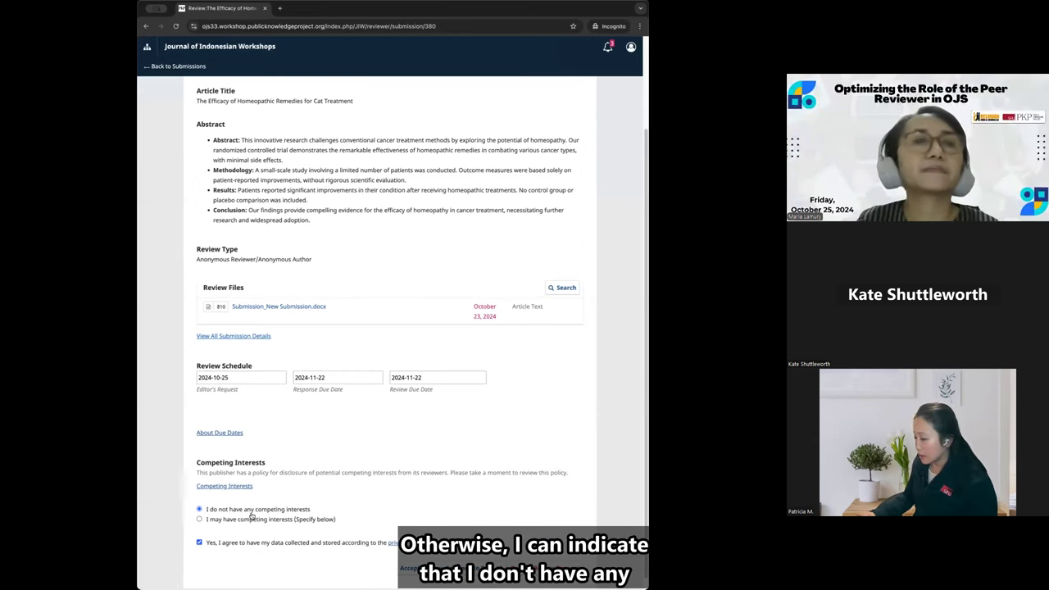
{"action": "scroll", "coordinate": [452, 564], "scroll_direction": "down", "scroll_amount": 1}
{"action": "left_click", "coordinate": [453, 562]}
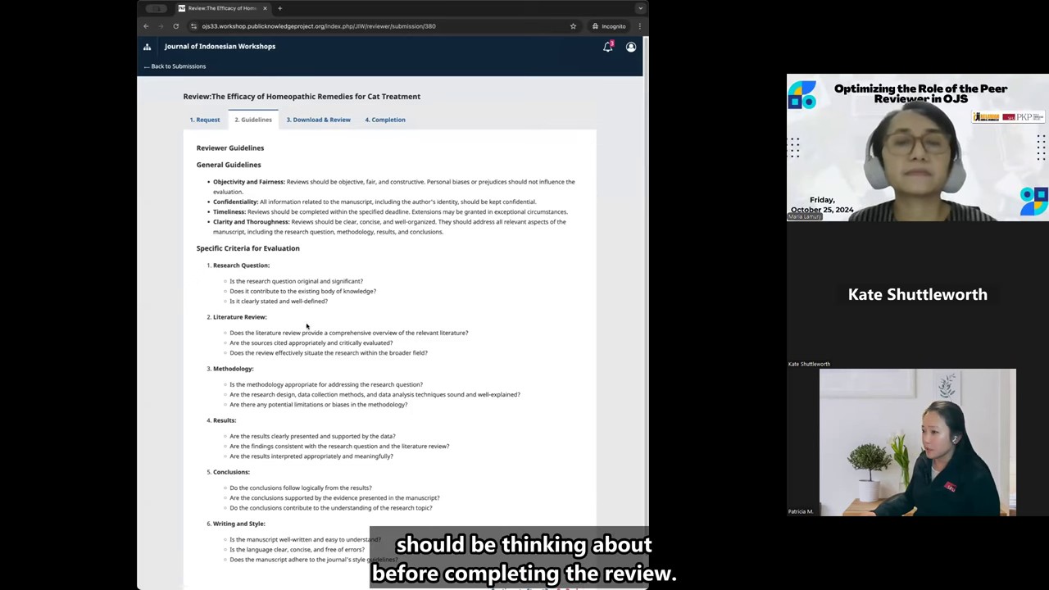
- Read through the reviewer guidelines and continue to step 3, Download & Review
{"action": "scroll", "coordinate": [284, 396], "scroll_direction": "down", "scroll_amount": 1}
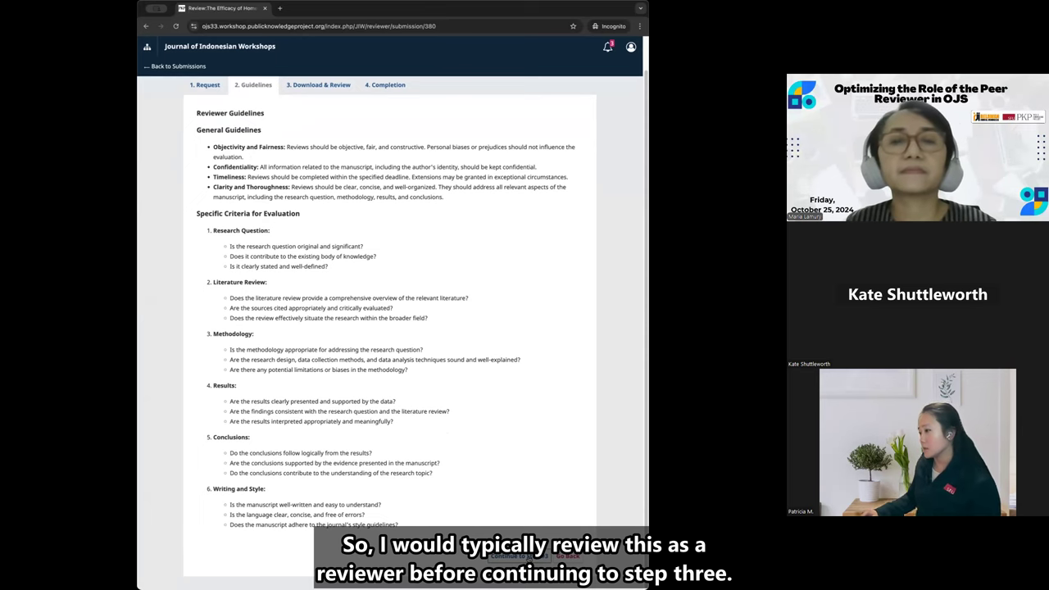
{"action": "left_click", "coordinate": [519, 556]}
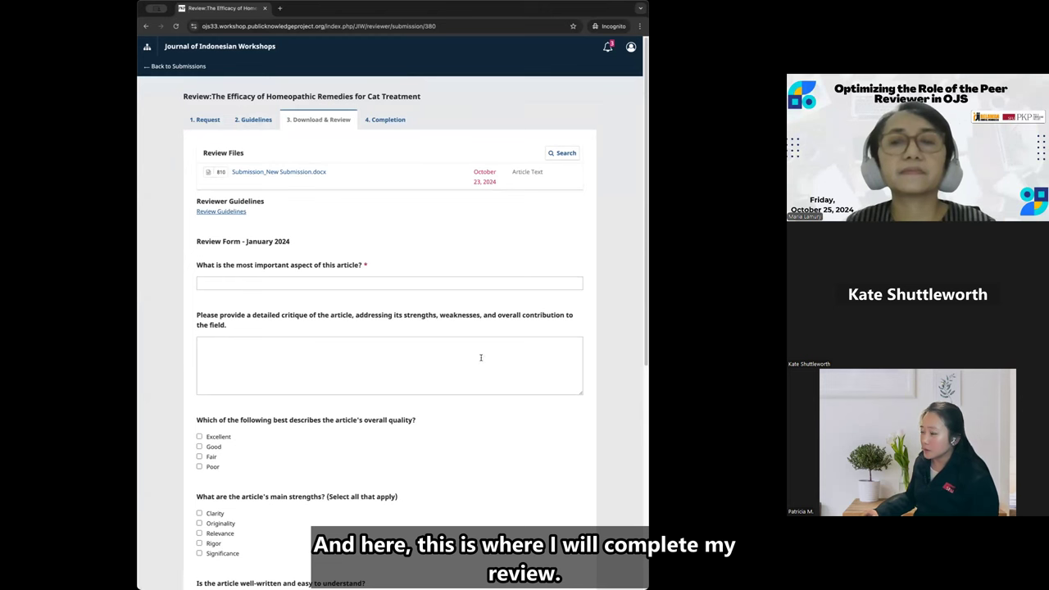
- Reopen the review guidelines from the review form step and look through the general guidelines and evaluation criteria
{"action": "left_click", "coordinate": [243, 214]}
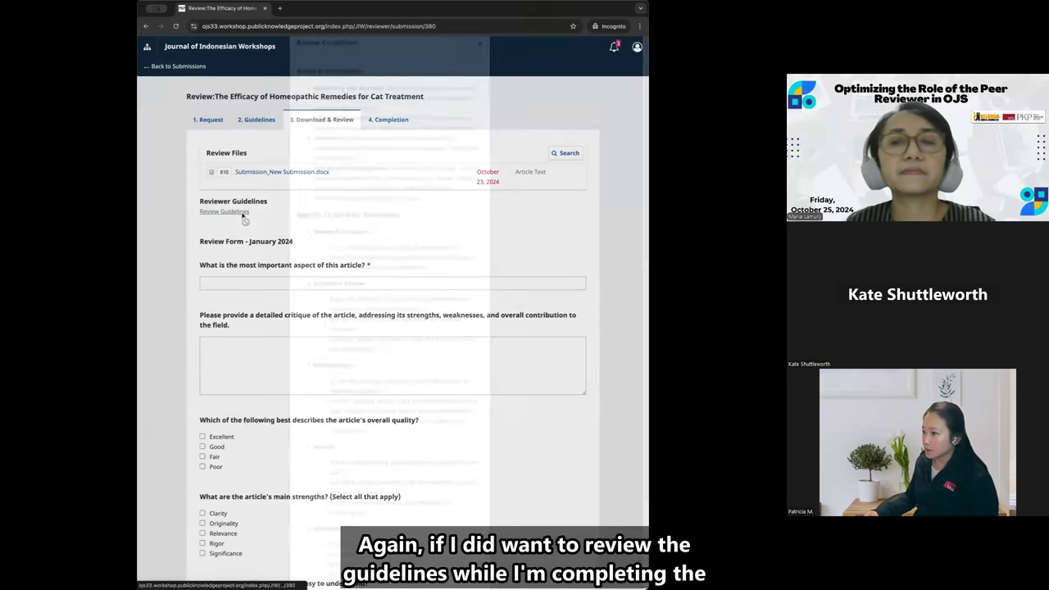
{"action": "scroll", "coordinate": [324, 369], "scroll_direction": "down", "scroll_amount": 2}
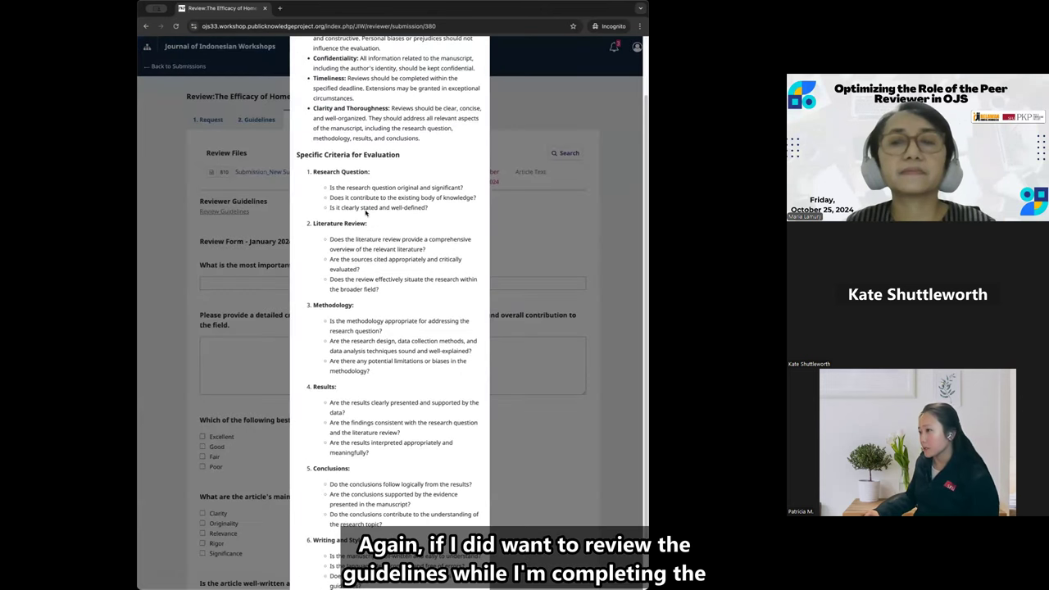
{"action": "scroll", "coordinate": [359, 369], "scroll_direction": "up", "scroll_amount": 2}
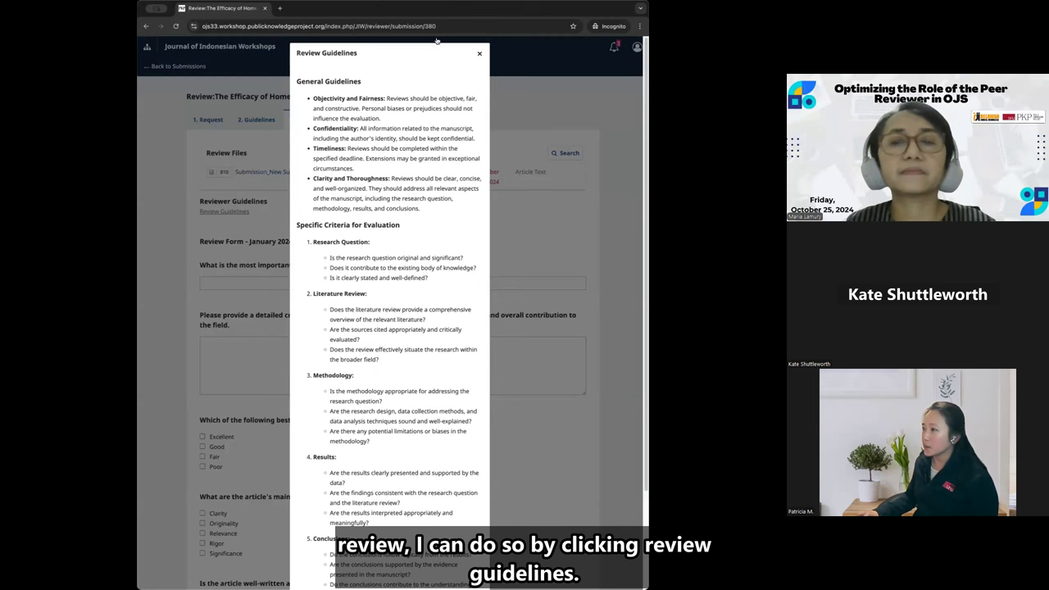
- Close the review guidelines, name "Abstract" as the article's most important aspect, and enter "-" as the detailed critique
{"action": "left_click", "coordinate": [479, 53]}
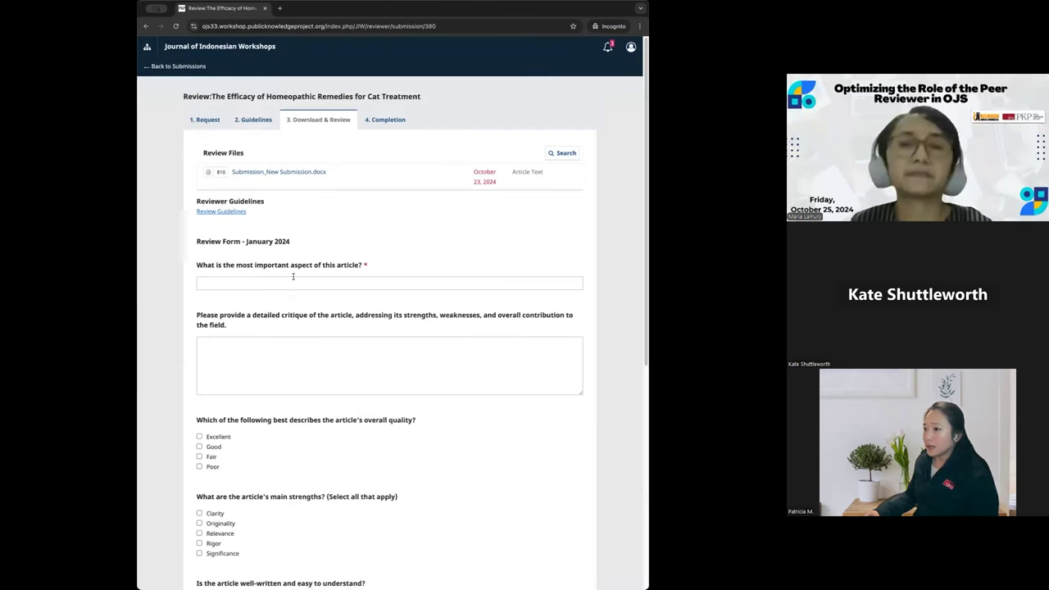
{"action": "scroll", "coordinate": [270, 300], "scroll_direction": "down", "scroll_amount": 1}
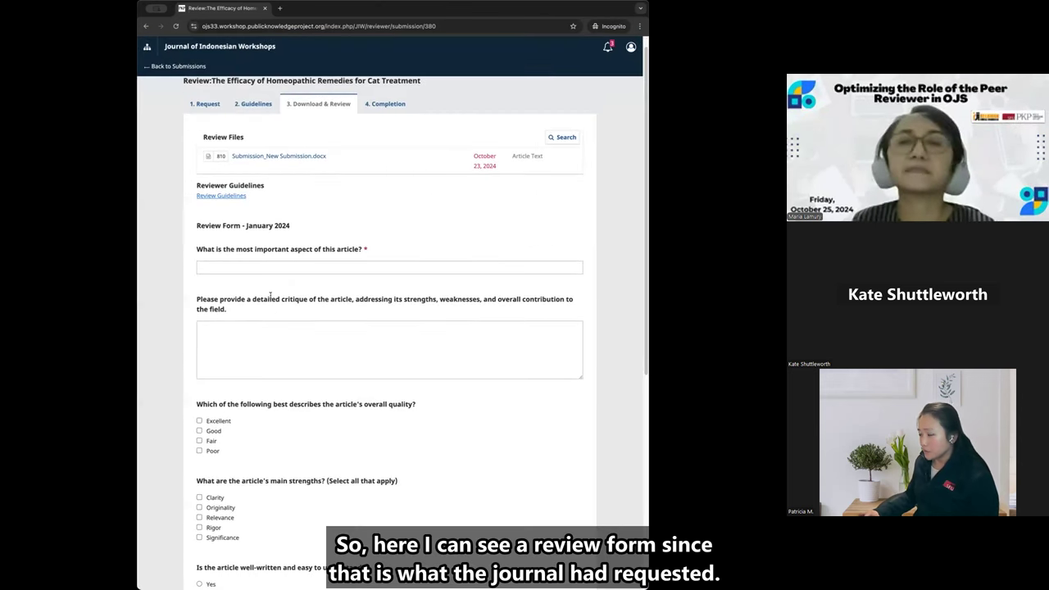
{"action": "scroll", "coordinate": [361, 287], "scroll_direction": "down", "scroll_amount": 1}
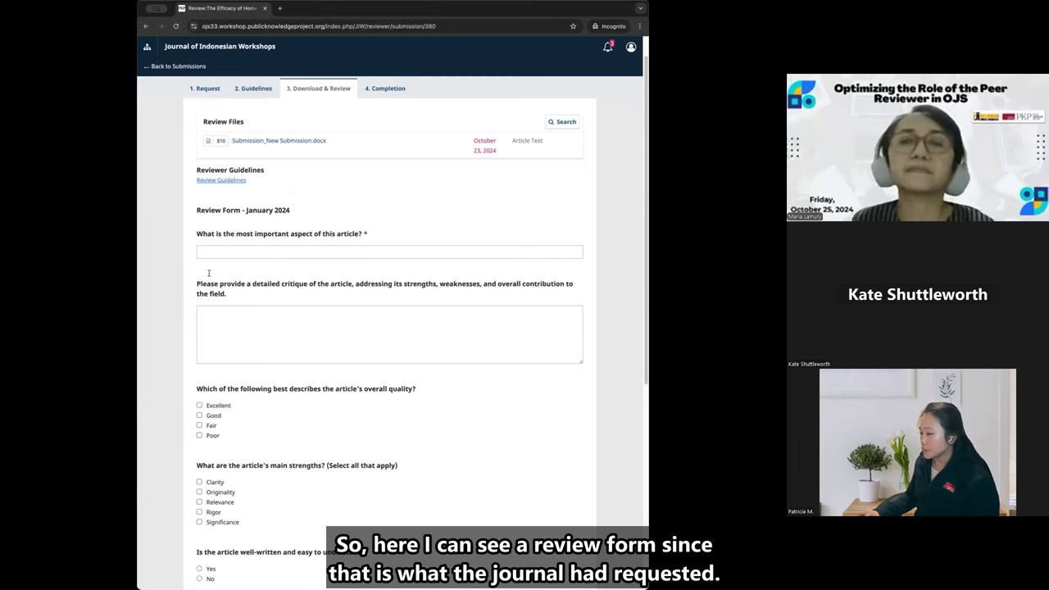
{"action": "left_click", "coordinate": [341, 250]}
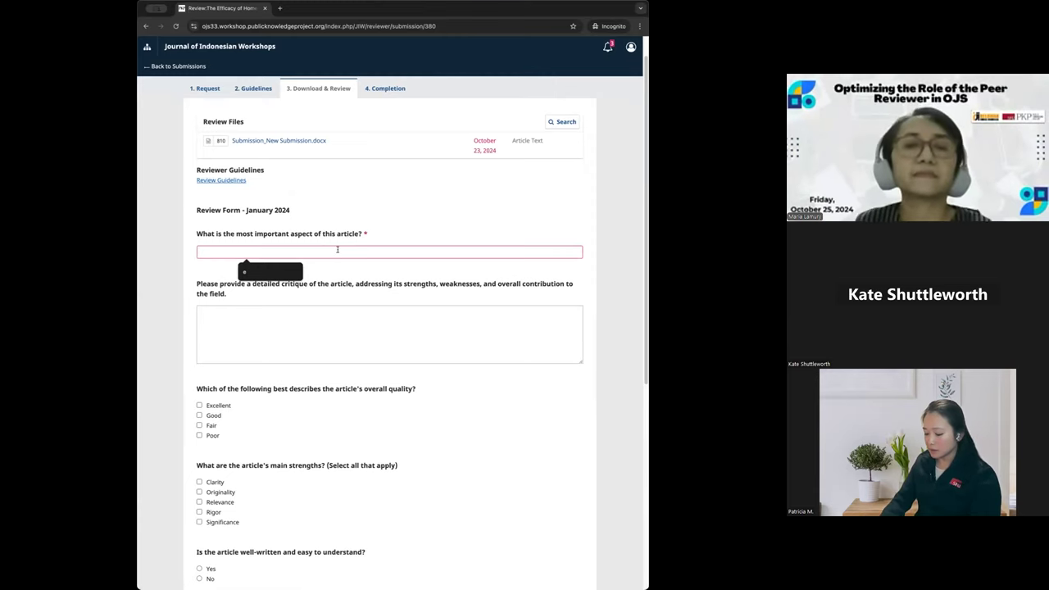
{"action": "type", "text": "Abstract"}
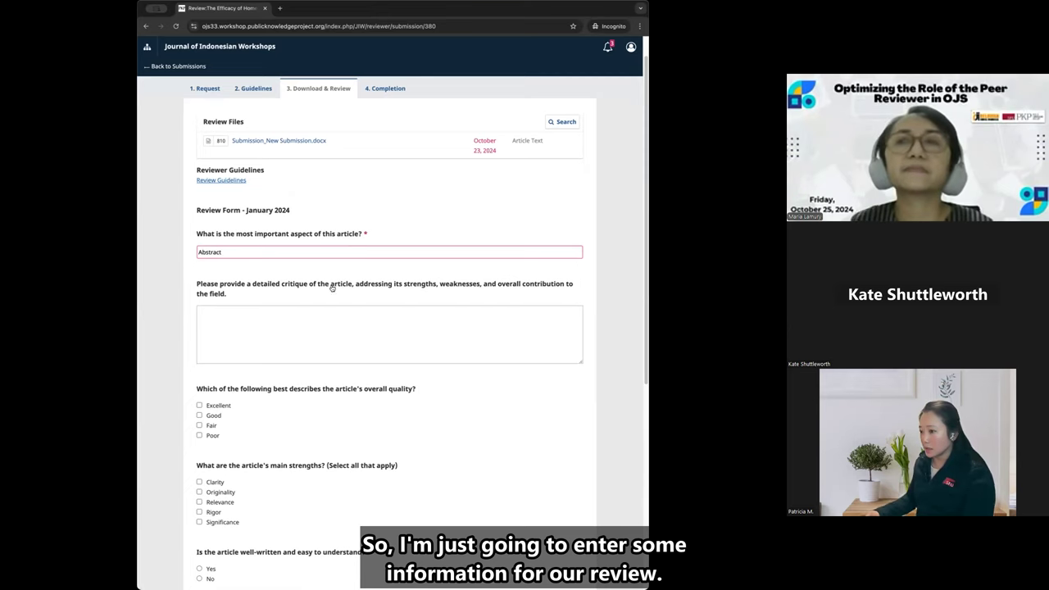
{"action": "left_click", "coordinate": [271, 332]}
- Answer the review questions: quality Good, main strength Relevance, well-written No, and overall rating Very Good
{"action": "scroll", "coordinate": [218, 398], "scroll_direction": "down", "scroll_amount": 2}
{"action": "left_click", "coordinate": [215, 351]}
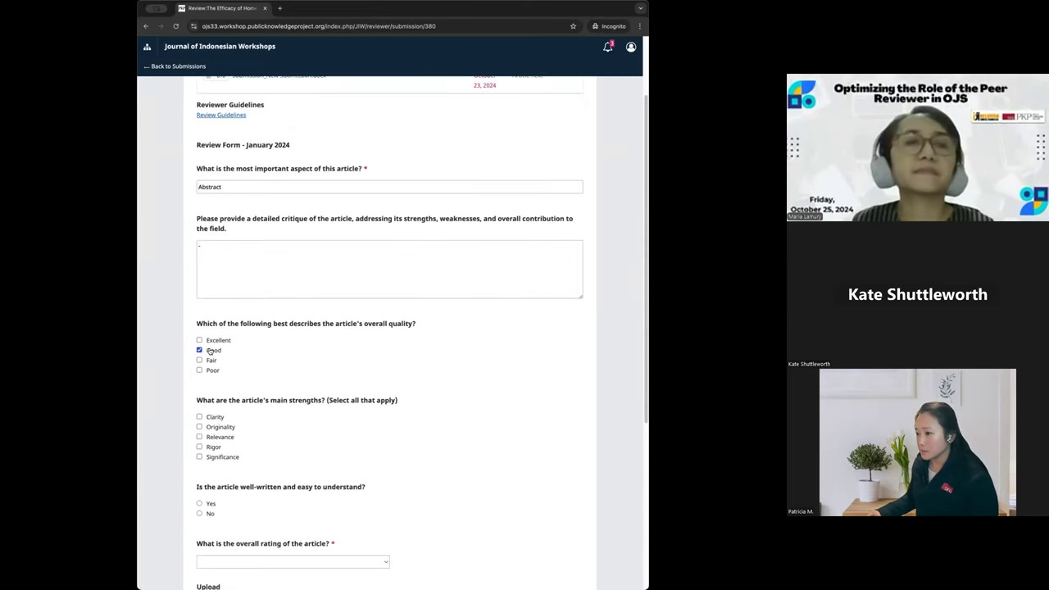
{"action": "left_click", "coordinate": [199, 437]}
{"action": "scroll", "coordinate": [215, 478], "scroll_direction": "down", "scroll_amount": 1}
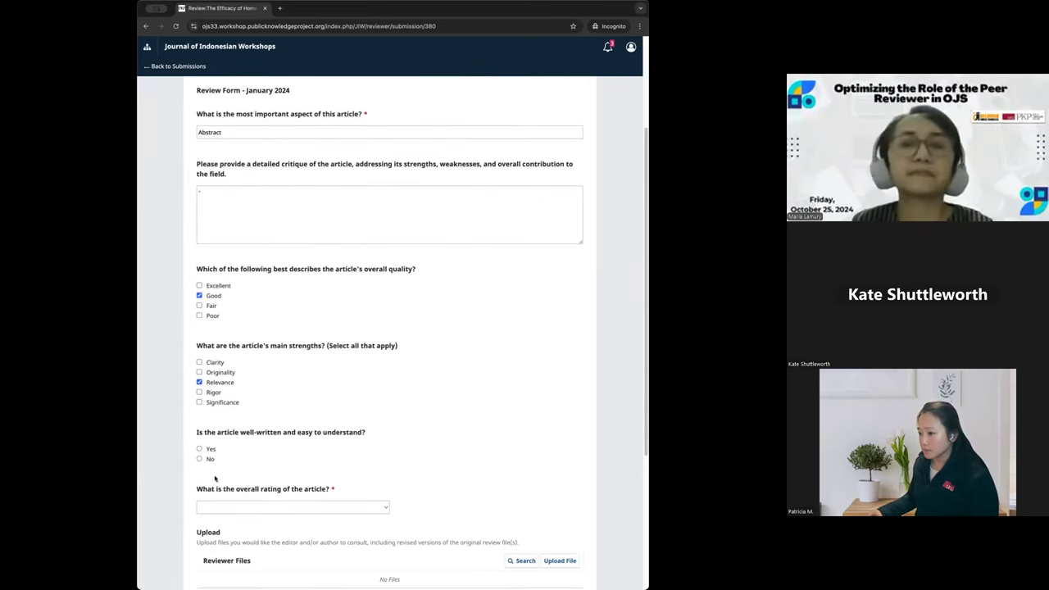
{"action": "left_click", "coordinate": [203, 460]}
{"action": "scroll", "coordinate": [271, 482], "scroll_direction": "down", "scroll_amount": 3}
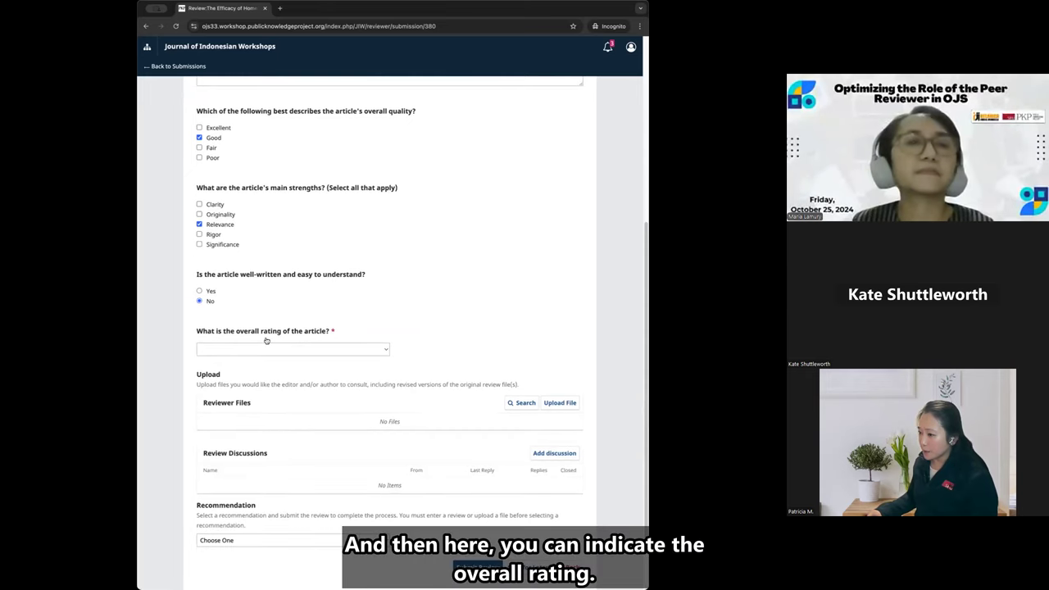
{"action": "left_click", "coordinate": [241, 349]}
{"action": "left_click", "coordinate": [238, 373]}
- Look at the form for adding a review discussion with the editor, and close it without entering anything
{"action": "scroll", "coordinate": [227, 448], "scroll_direction": "down", "scroll_amount": 1}
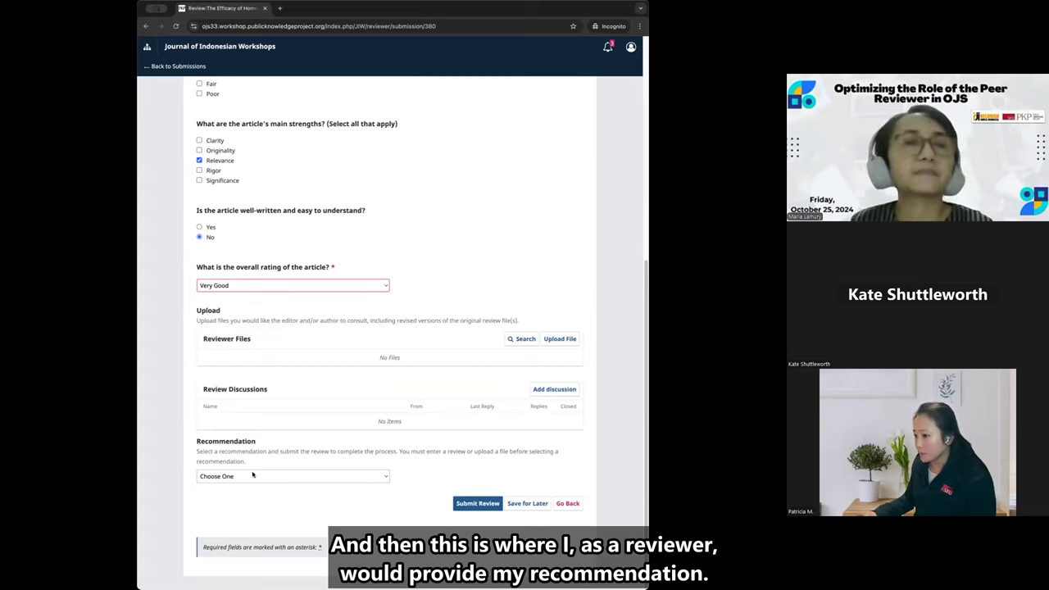
{"action": "left_click", "coordinate": [551, 391]}
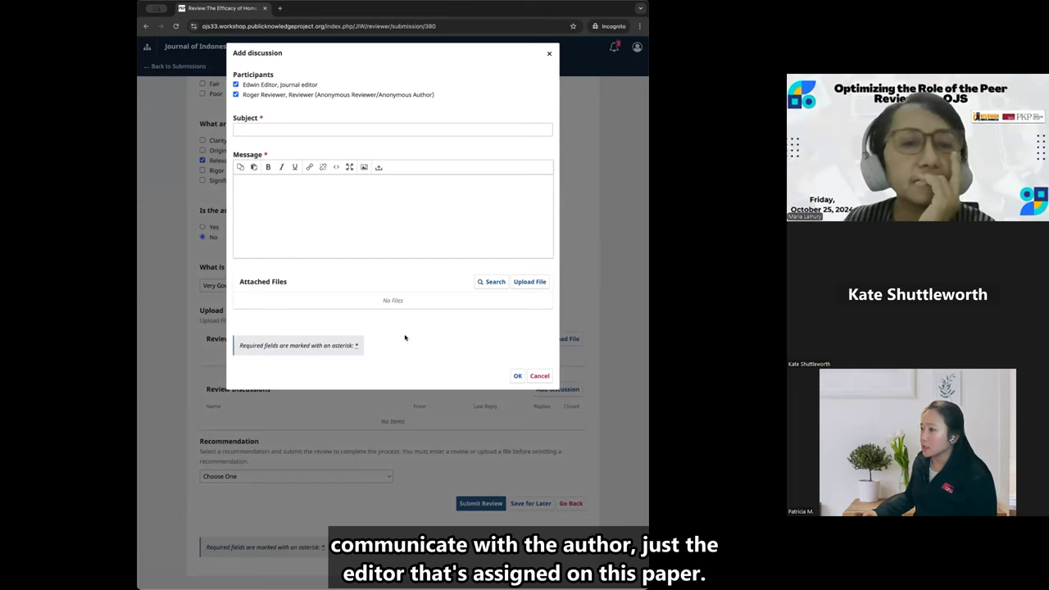
{"action": "key", "text": "Escape"}
- Set the recommendation to Revisions Required and submit the review
{"action": "left_click", "coordinate": [272, 477]}
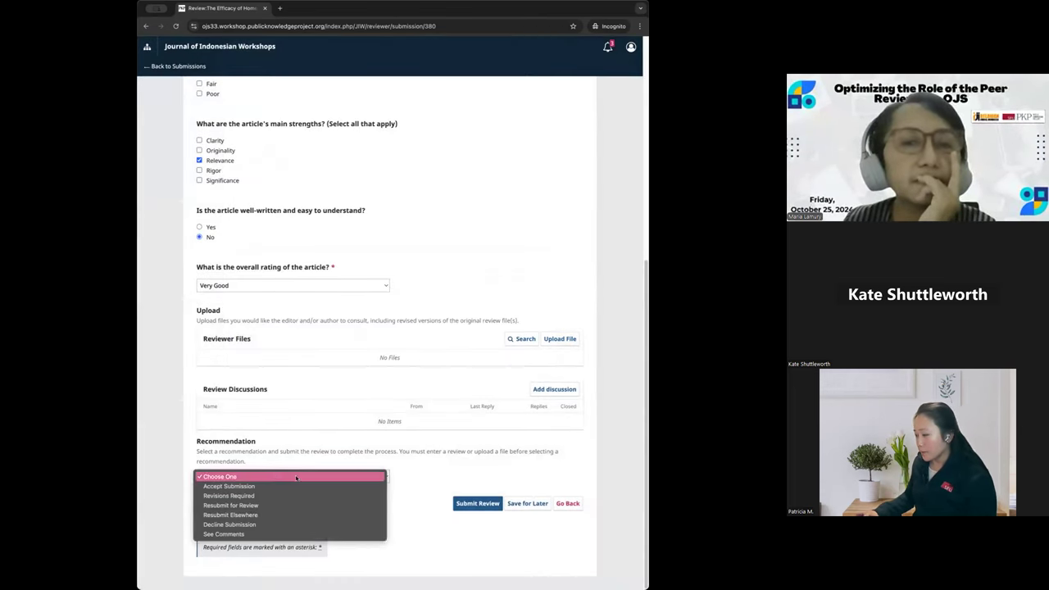
{"action": "left_click", "coordinate": [259, 506]}
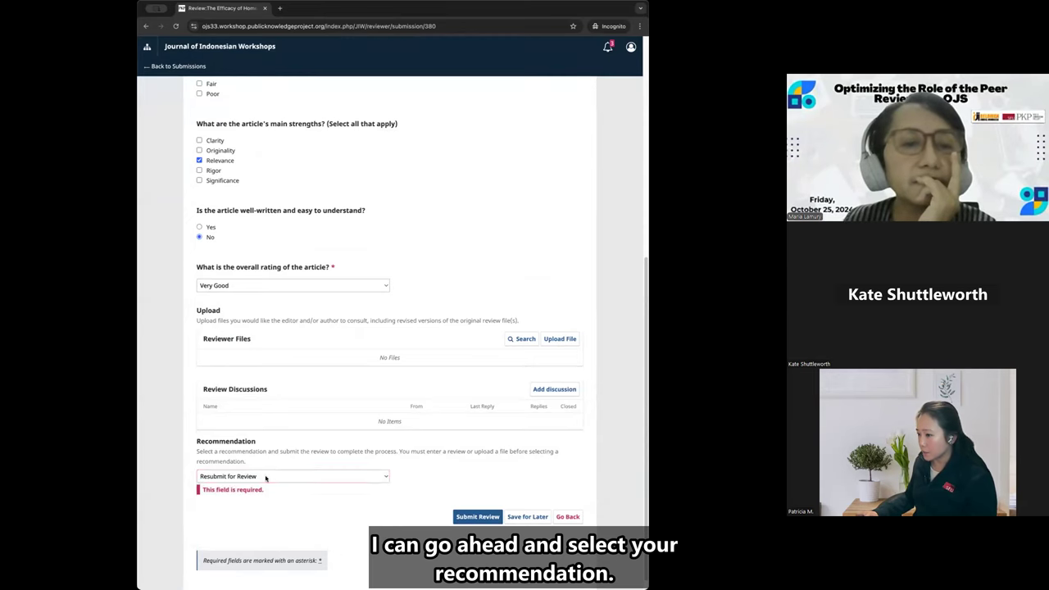
{"action": "left_click", "coordinate": [268, 477]}
{"action": "left_click", "coordinate": [258, 466]}
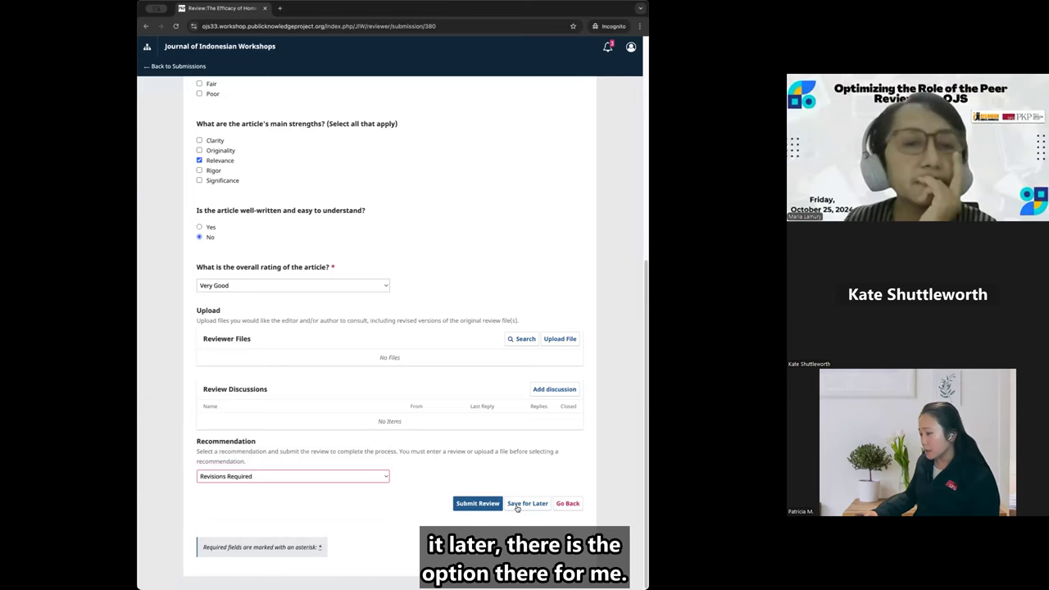
{"action": "left_click", "coordinate": [484, 505]}
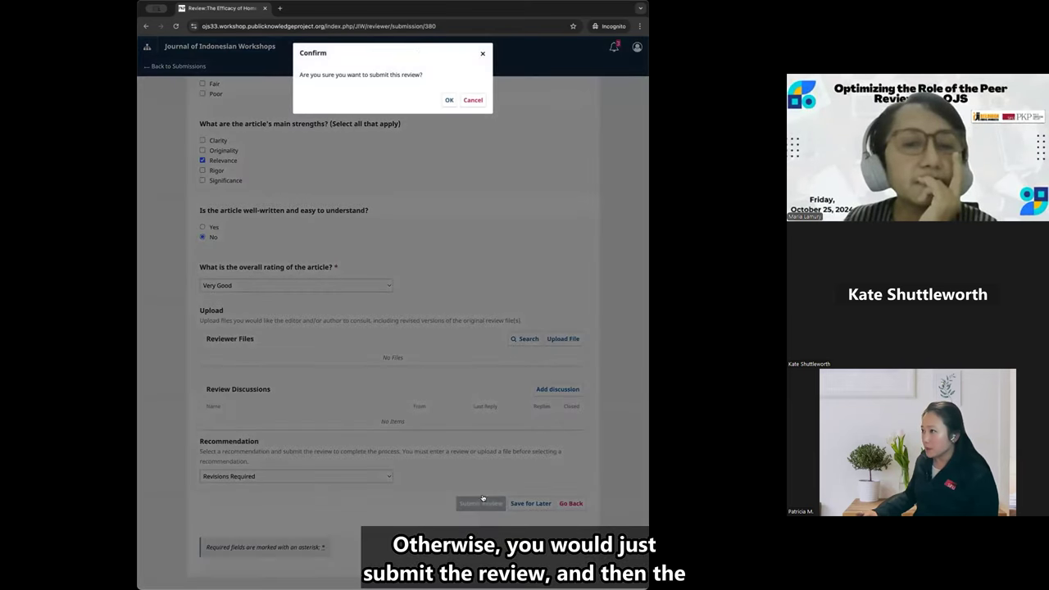
{"action": "left_click", "coordinate": [448, 99]}
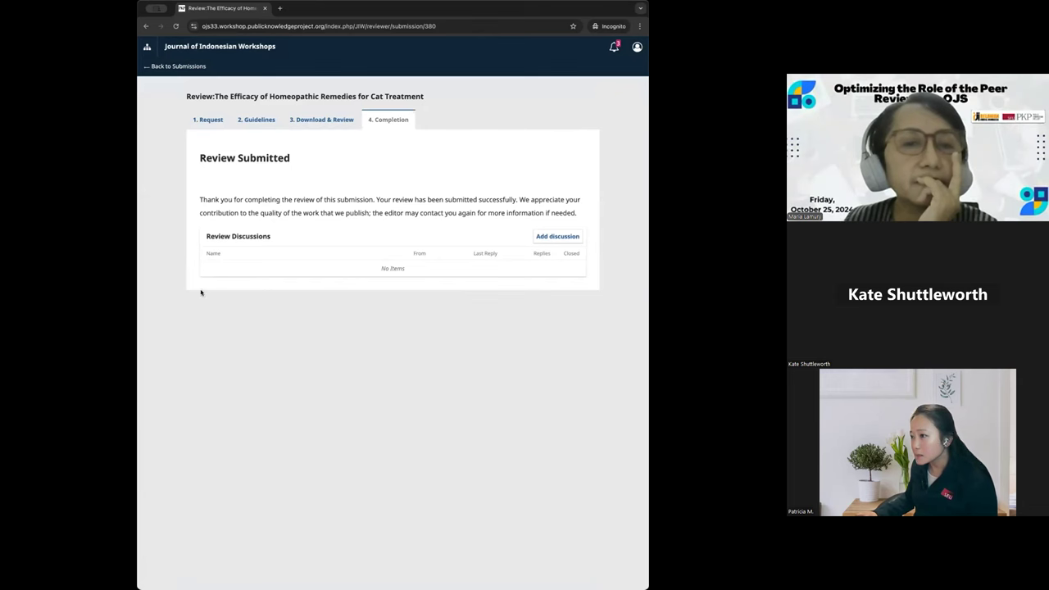
- Switch to the editor's browser window and open the overdue submission "The Existential Dread of Leftovers" at its reviewer list
{"action": "key", "text": "alt+Tab"}
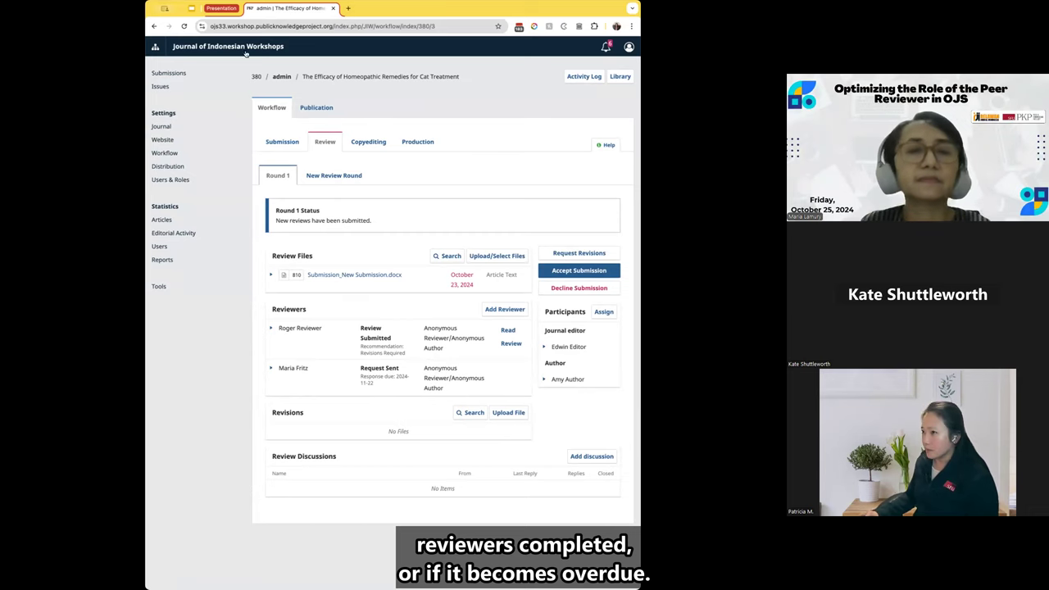
{"action": "left_click", "coordinate": [169, 73]}
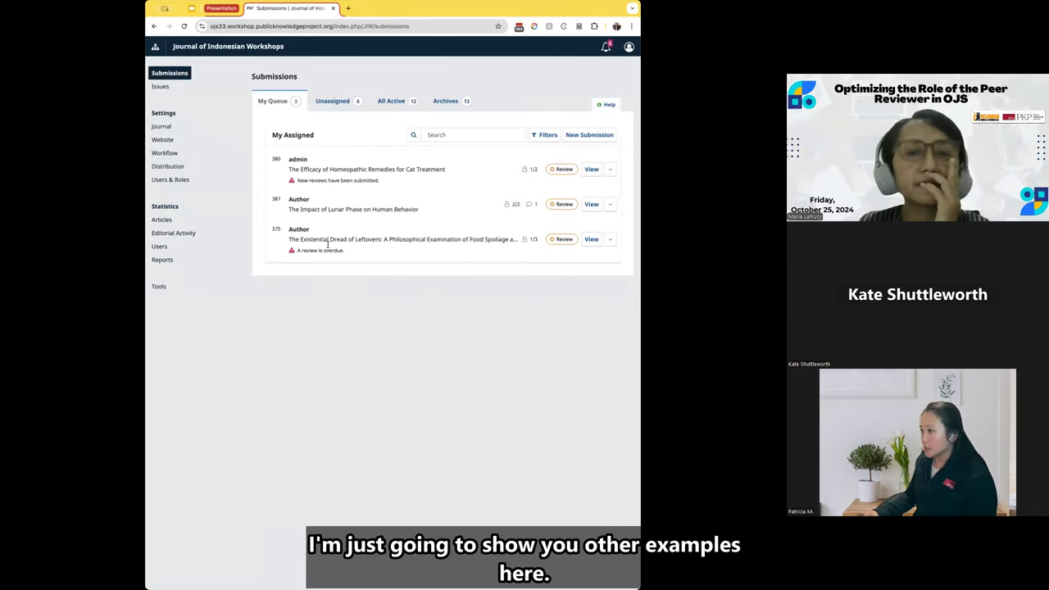
{"action": "left_click", "coordinate": [591, 239]}
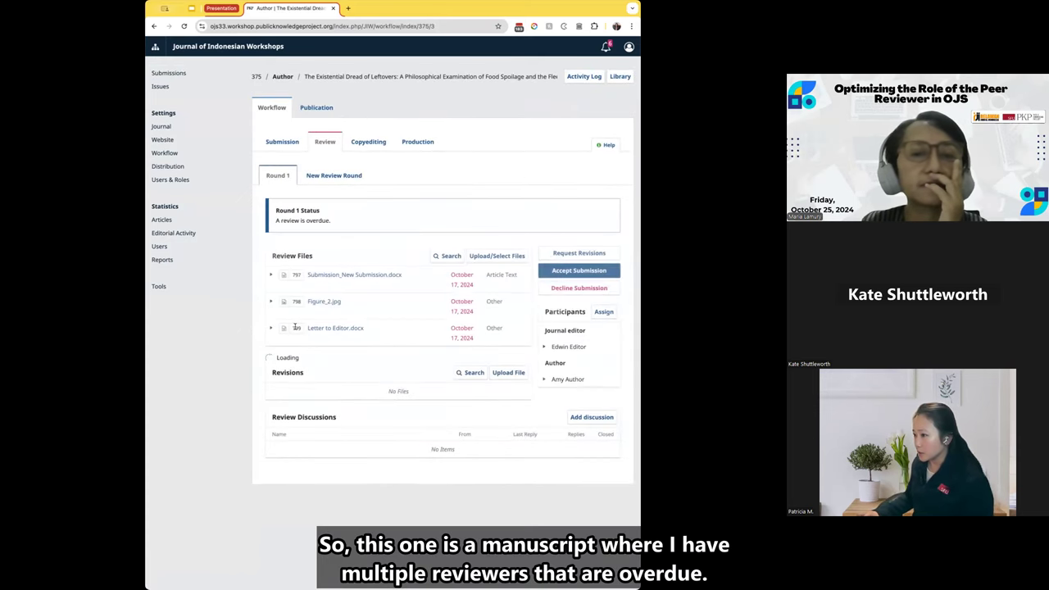
{"action": "scroll", "coordinate": [309, 338], "scroll_direction": "down", "scroll_amount": 1}
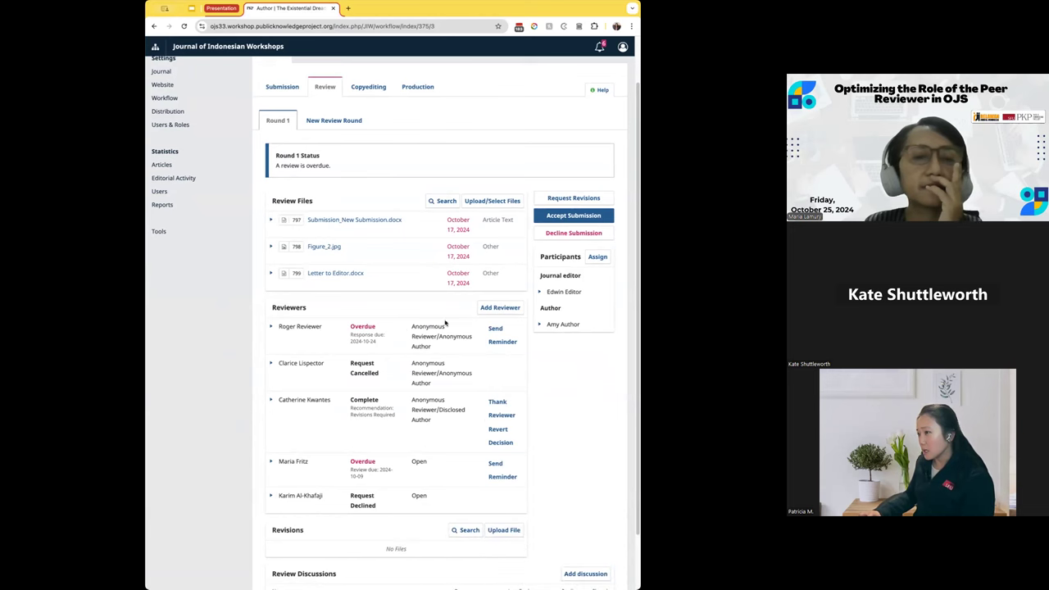
- Send the default review reminder email to each of the two overdue reviewers
{"action": "left_click", "coordinate": [498, 335]}
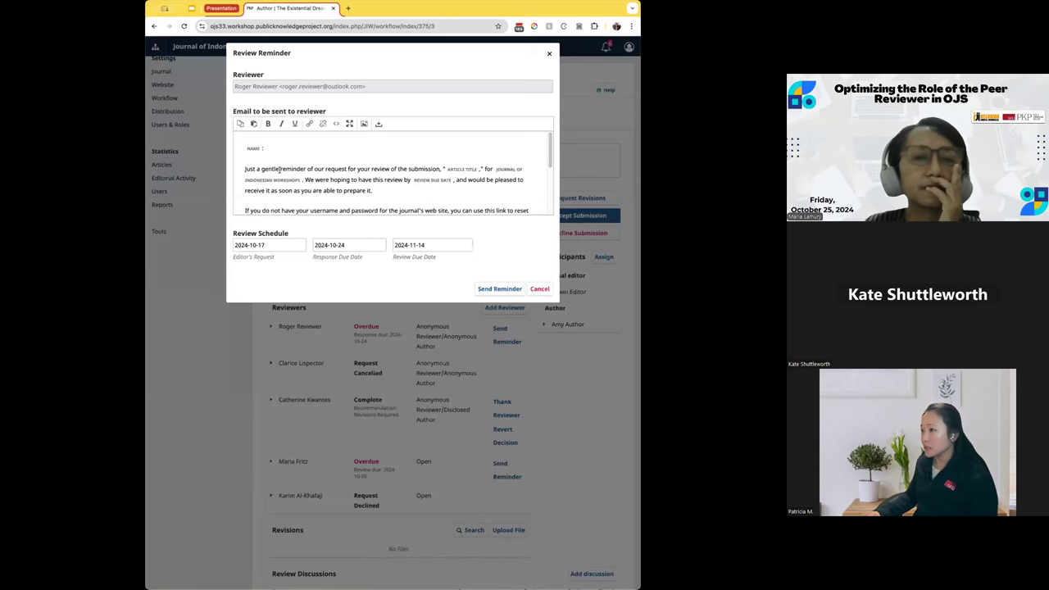
{"action": "scroll", "coordinate": [410, 205], "scroll_direction": "down", "scroll_amount": 3}
{"action": "scroll", "coordinate": [353, 181], "scroll_direction": "down", "scroll_amount": 1}
{"action": "left_click", "coordinate": [484, 288]}
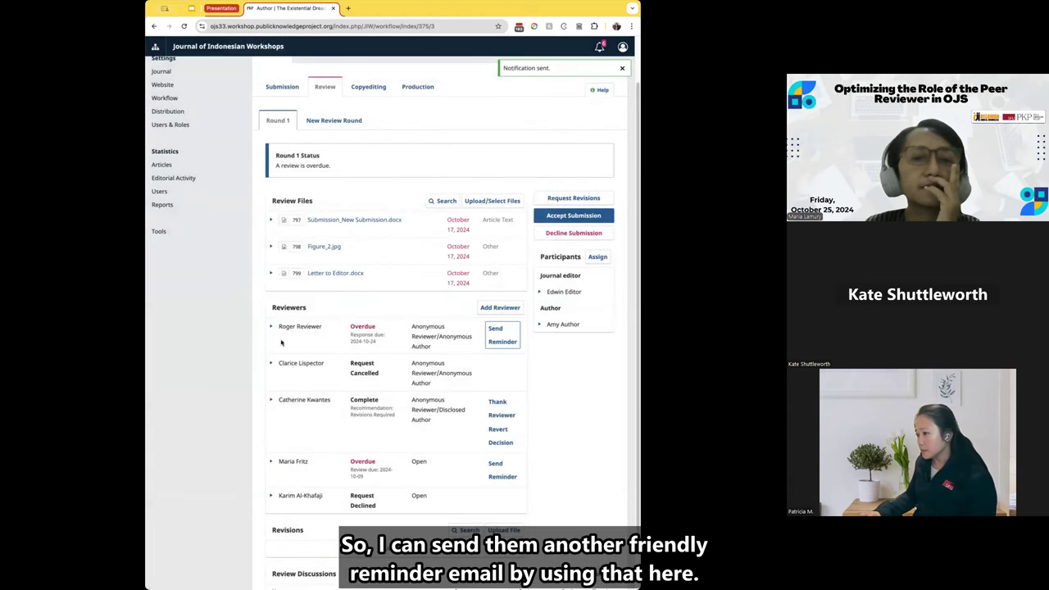
{"action": "left_click", "coordinate": [499, 467]}
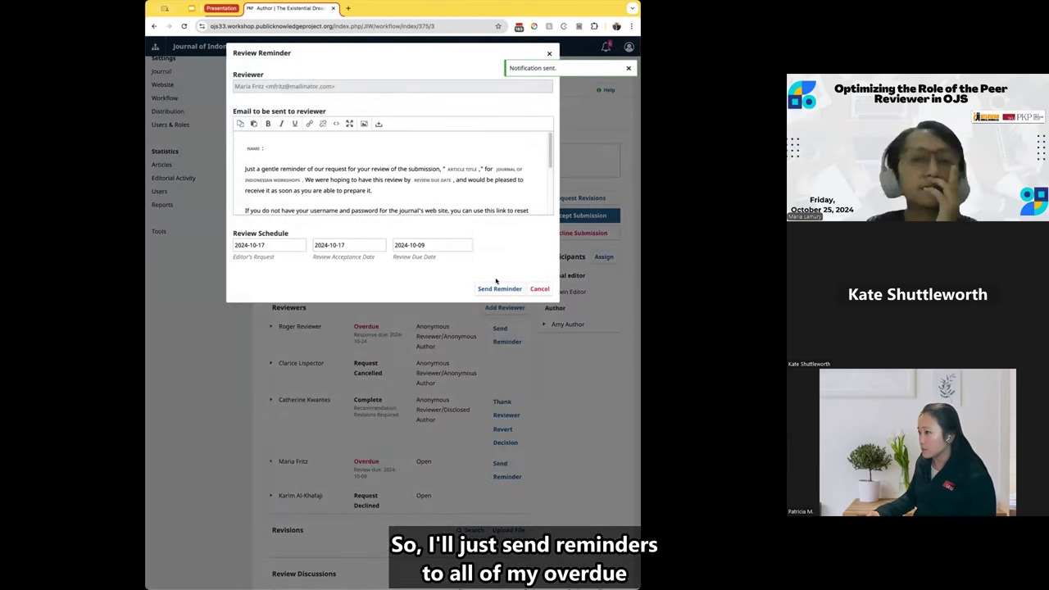
{"action": "left_click", "coordinate": [496, 288]}
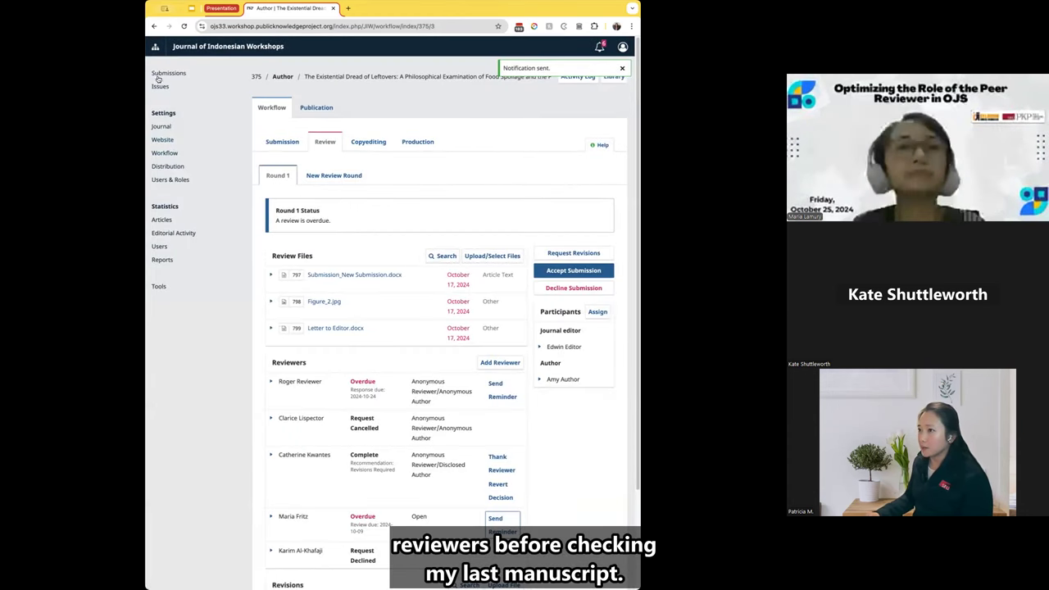
- Return to the submissions list and open "The Impact of Lunar Phase on Human Behavior" at its reviewer list
{"action": "left_click", "coordinate": [168, 73]}
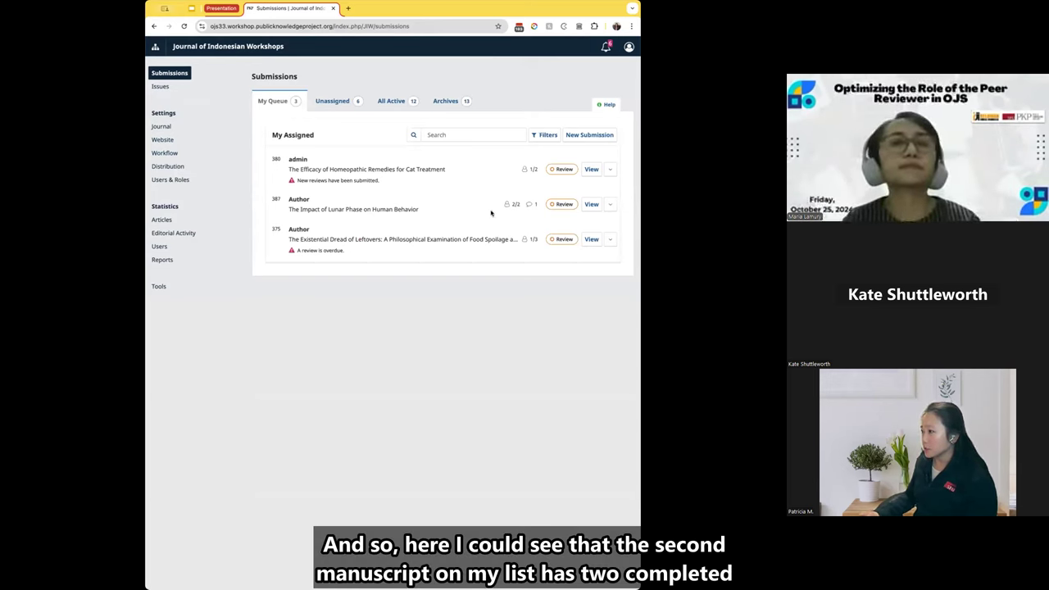
{"action": "left_click", "coordinate": [584, 204]}
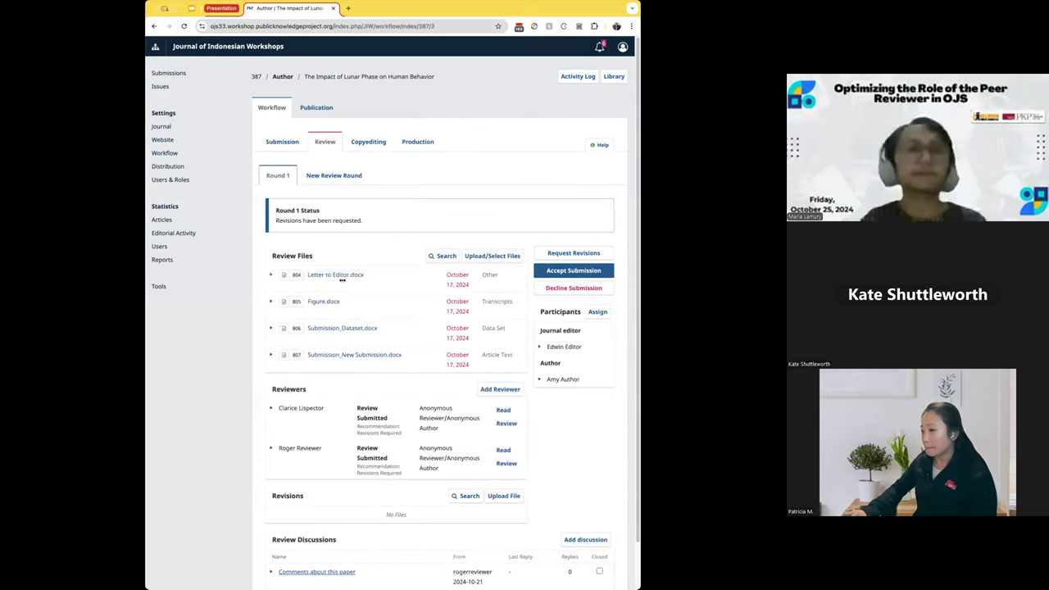
{"action": "scroll", "coordinate": [358, 374], "scroll_direction": "down", "scroll_amount": 1}
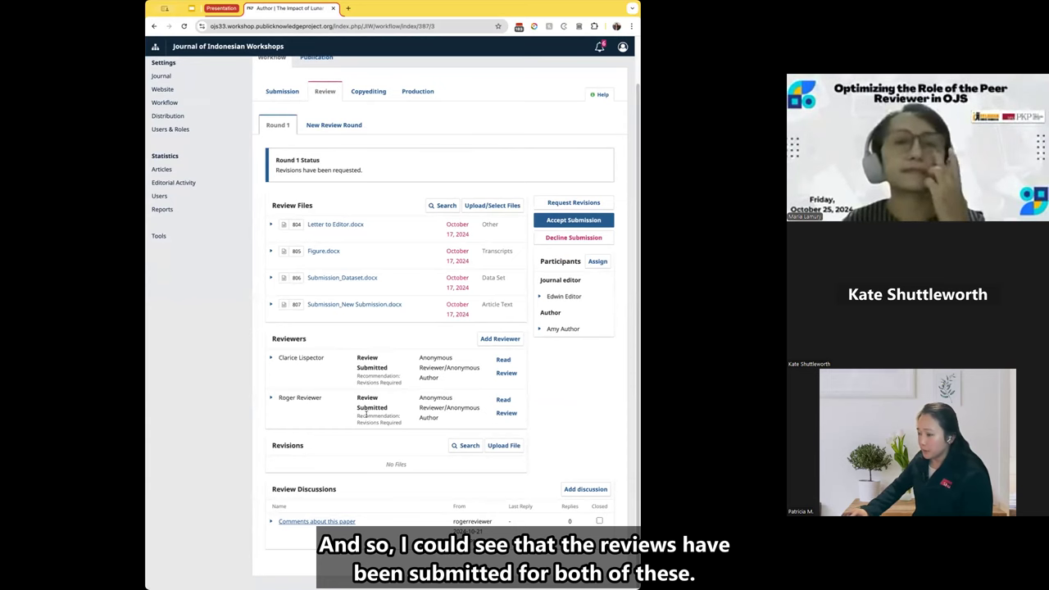
- Open the review details of the first listed reviewer and read the full comments for author and editor
{"action": "left_click", "coordinate": [283, 359]}
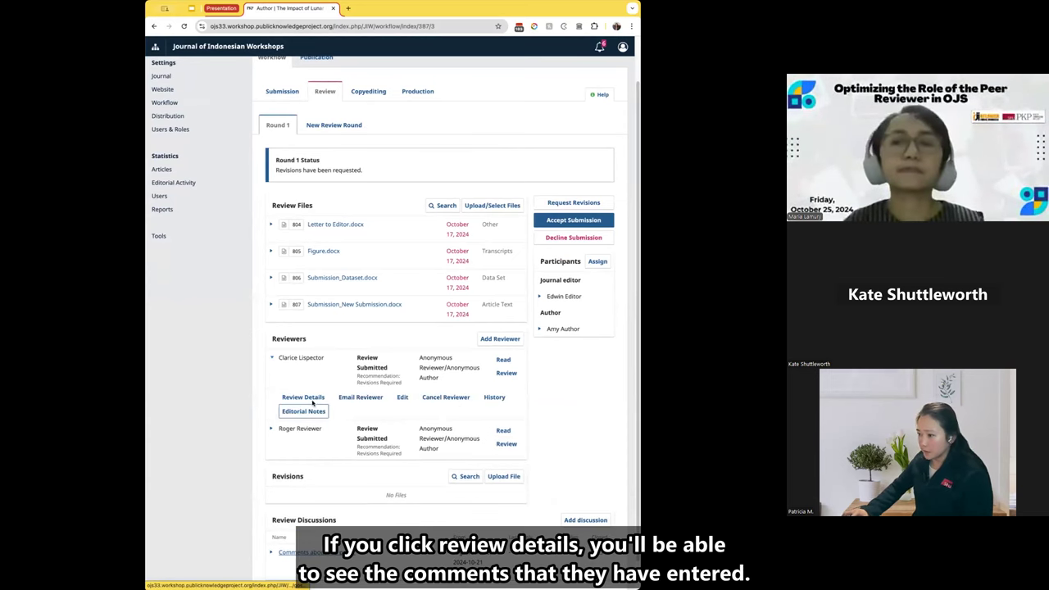
{"action": "left_click", "coordinate": [304, 397]}
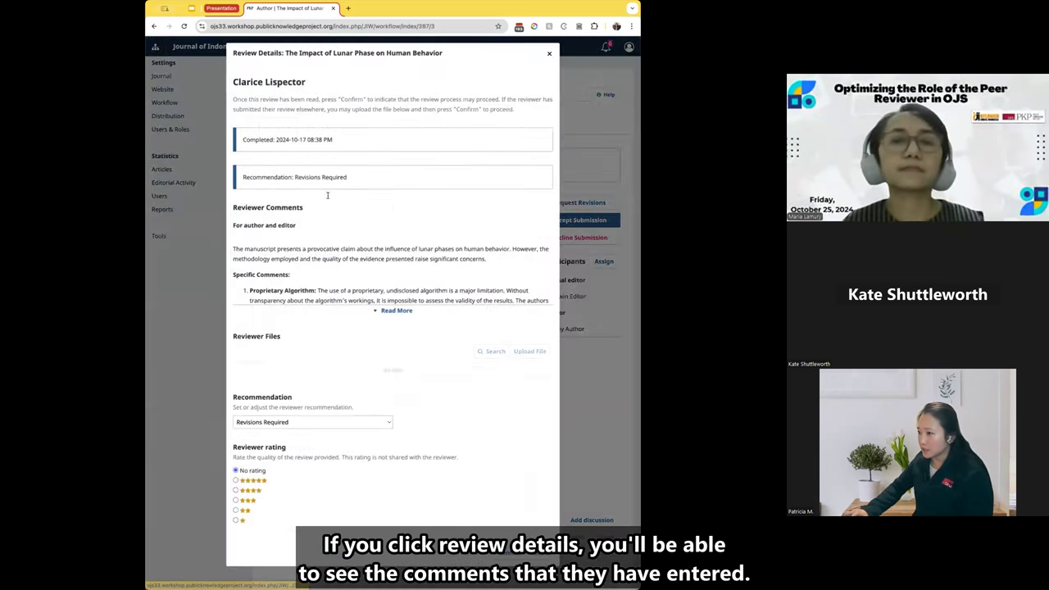
{"action": "left_click", "coordinate": [390, 311]}
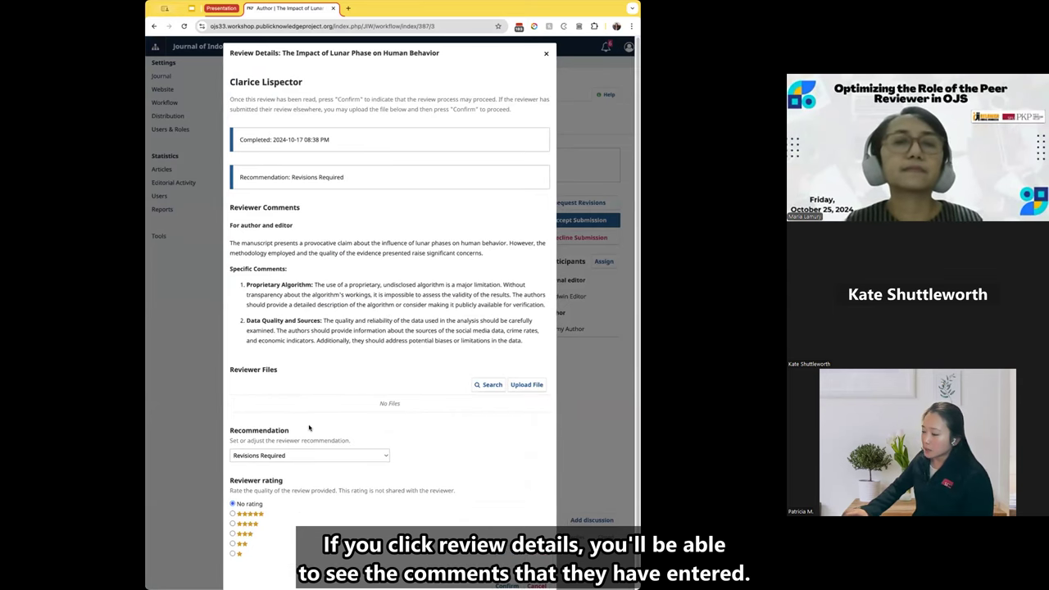
{"action": "scroll", "coordinate": [312, 428], "scroll_direction": "down", "scroll_amount": 1}
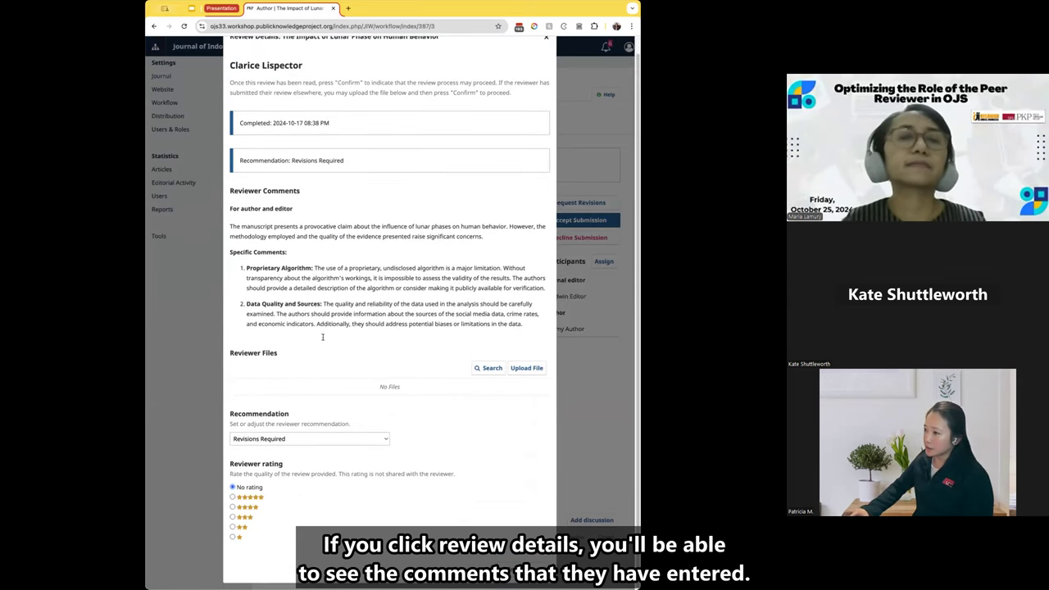
{"action": "scroll", "coordinate": [324, 344], "scroll_direction": "up", "scroll_amount": 1}
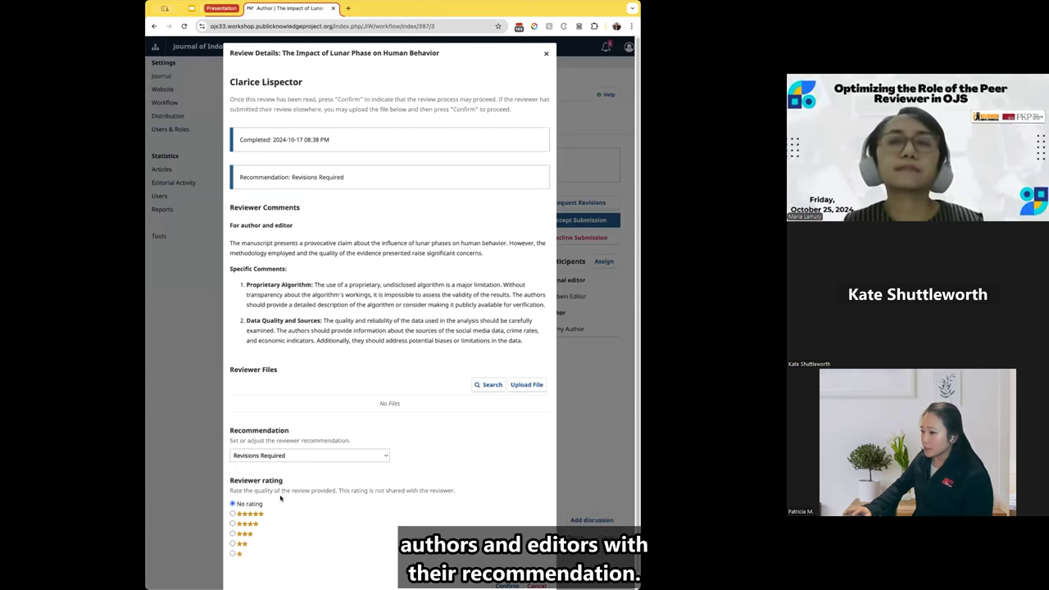
- Confirm the first reviewer's review with a four-star rating, and send that reviewer the default thank-you email
{"action": "scroll", "coordinate": [281, 498], "scroll_direction": "down", "scroll_amount": 1}
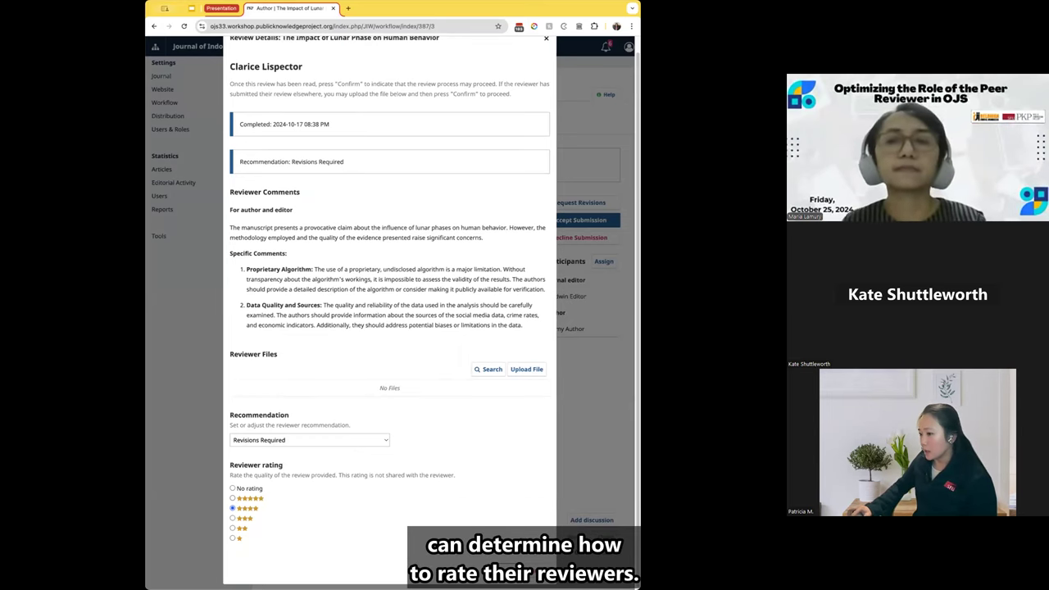
{"action": "key", "text": "Escape"}
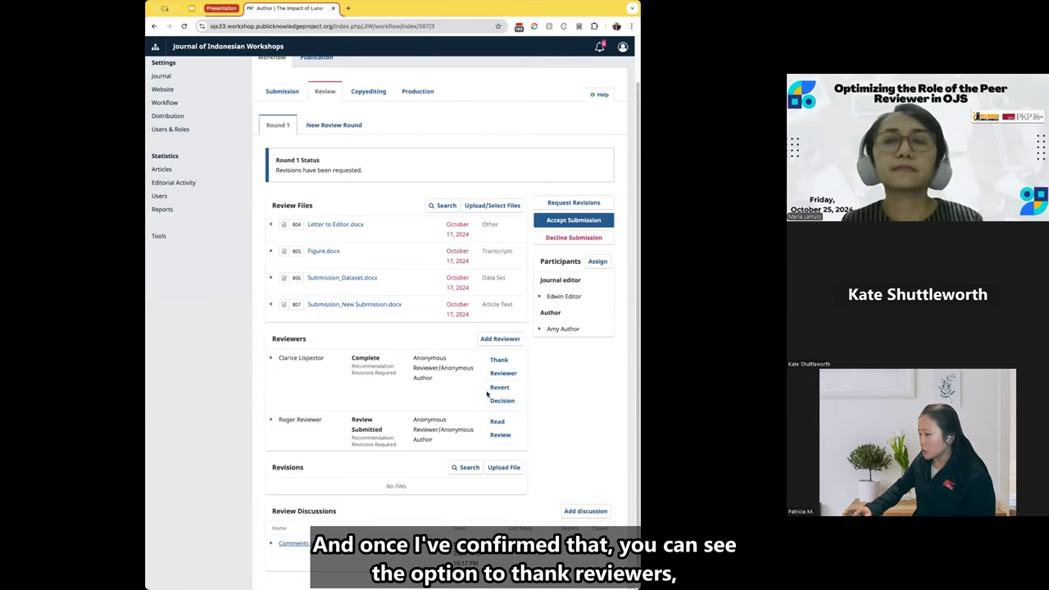
{"action": "left_click", "coordinate": [504, 362]}
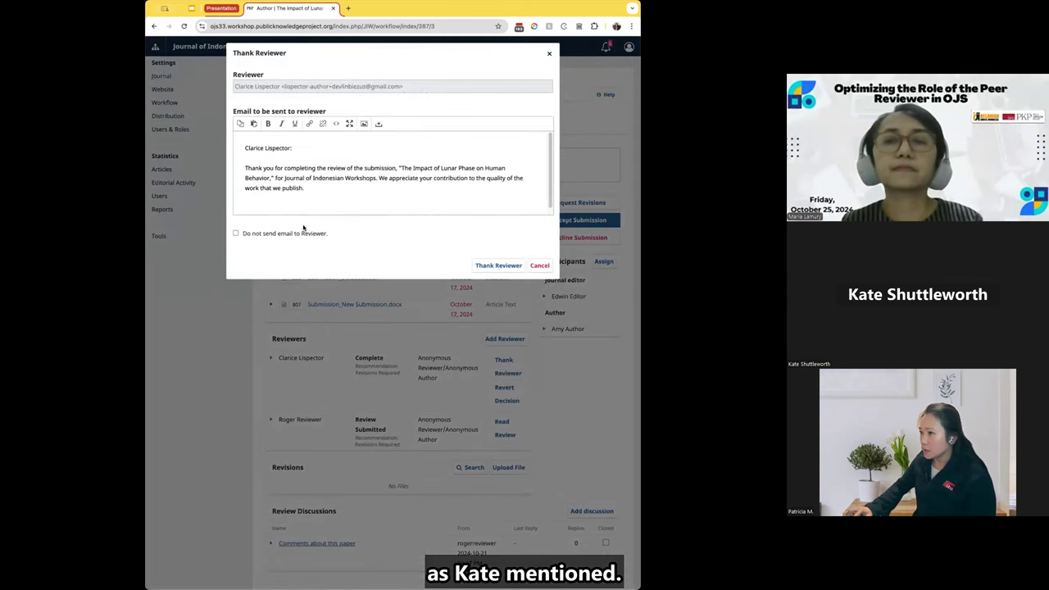
{"action": "left_click", "coordinate": [482, 266]}
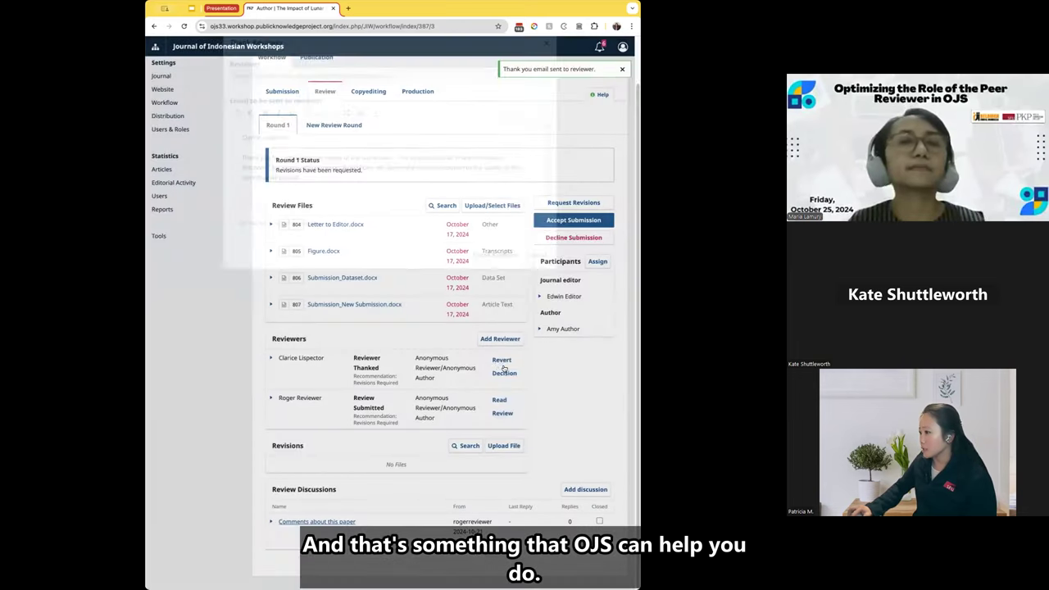
- Open the review details of the second listed reviewer and read the review form answers and recommendation
{"action": "left_click", "coordinate": [279, 400]}
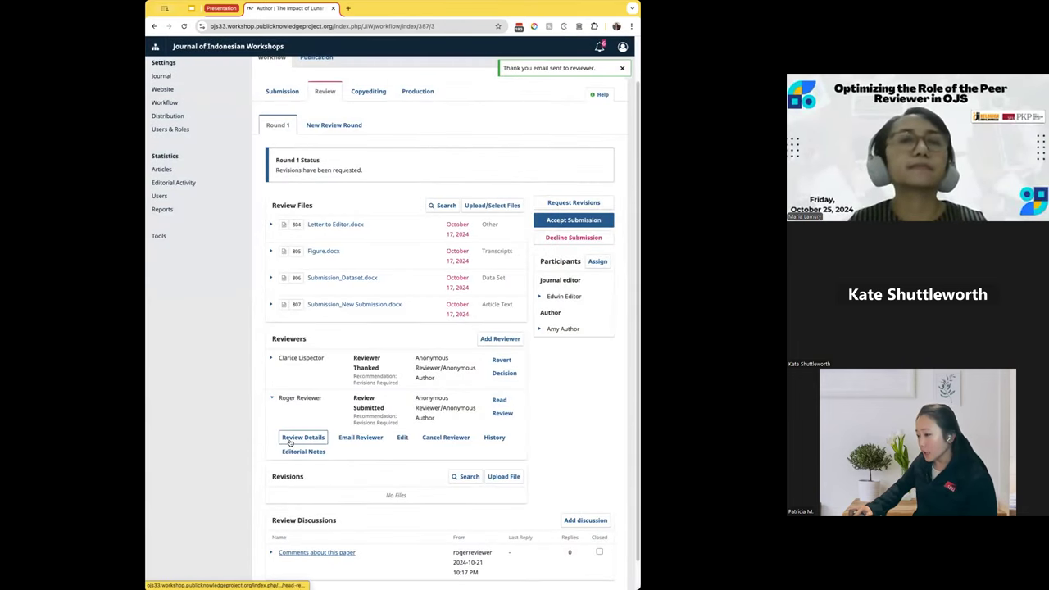
{"action": "left_click", "coordinate": [303, 437]}
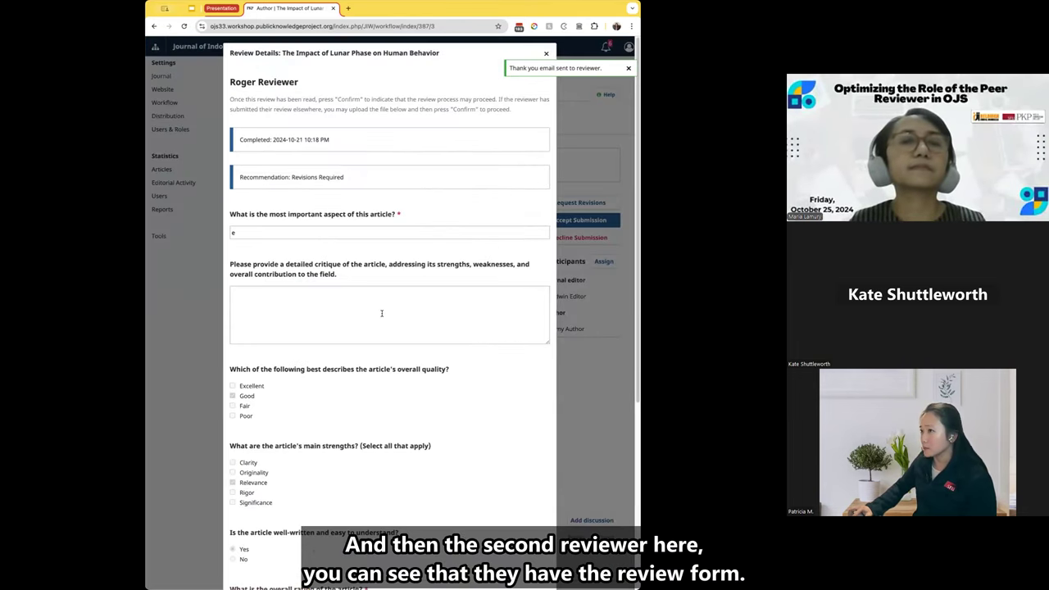
{"action": "scroll", "coordinate": [286, 311], "scroll_direction": "down", "scroll_amount": 1}
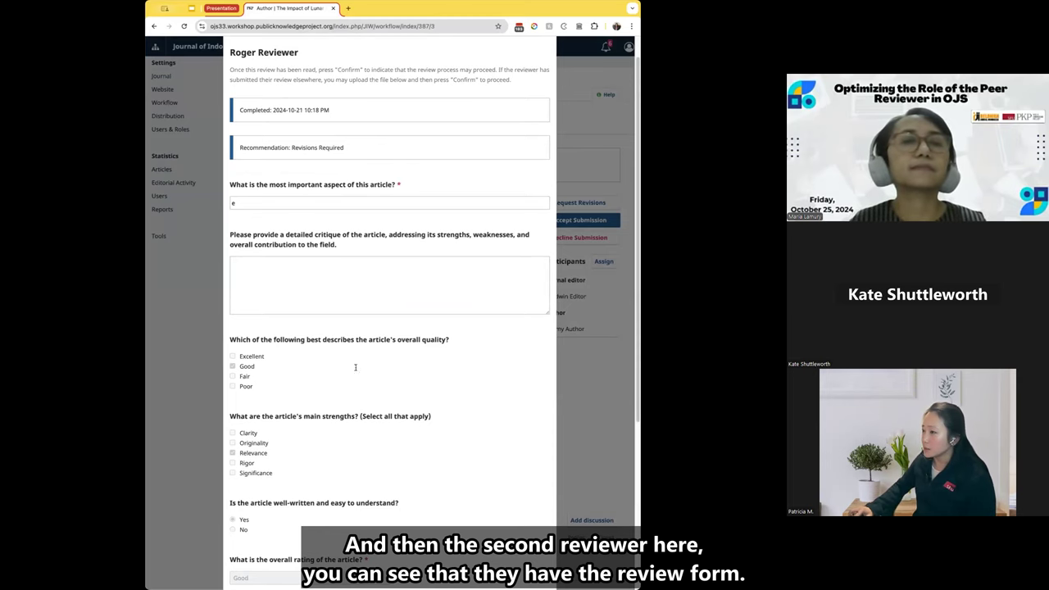
{"action": "scroll", "coordinate": [355, 282], "scroll_direction": "down", "scroll_amount": 2}
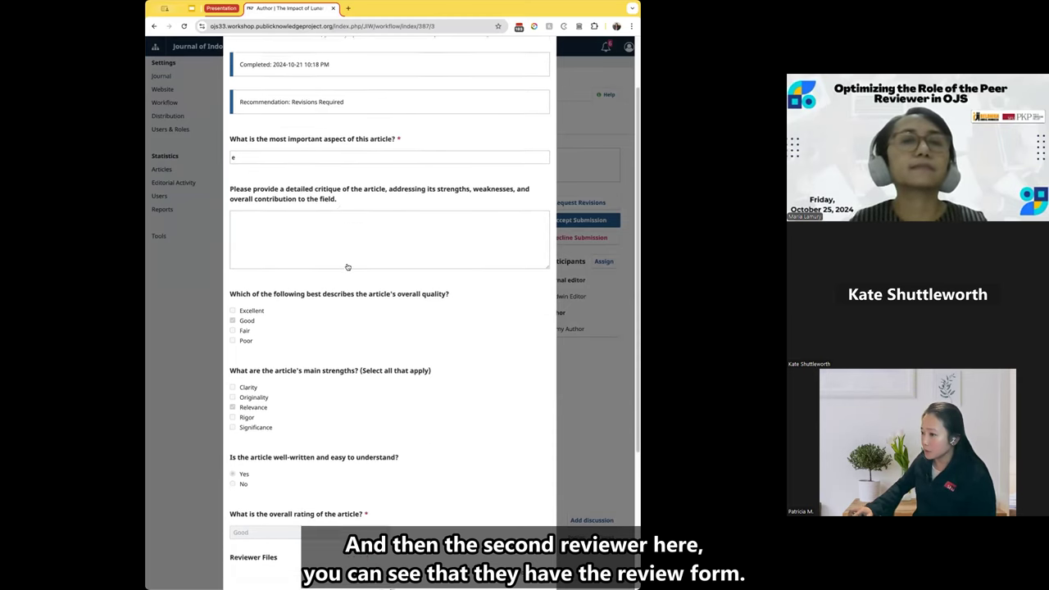
{"action": "scroll", "coordinate": [321, 524], "scroll_direction": "down", "scroll_amount": 2}
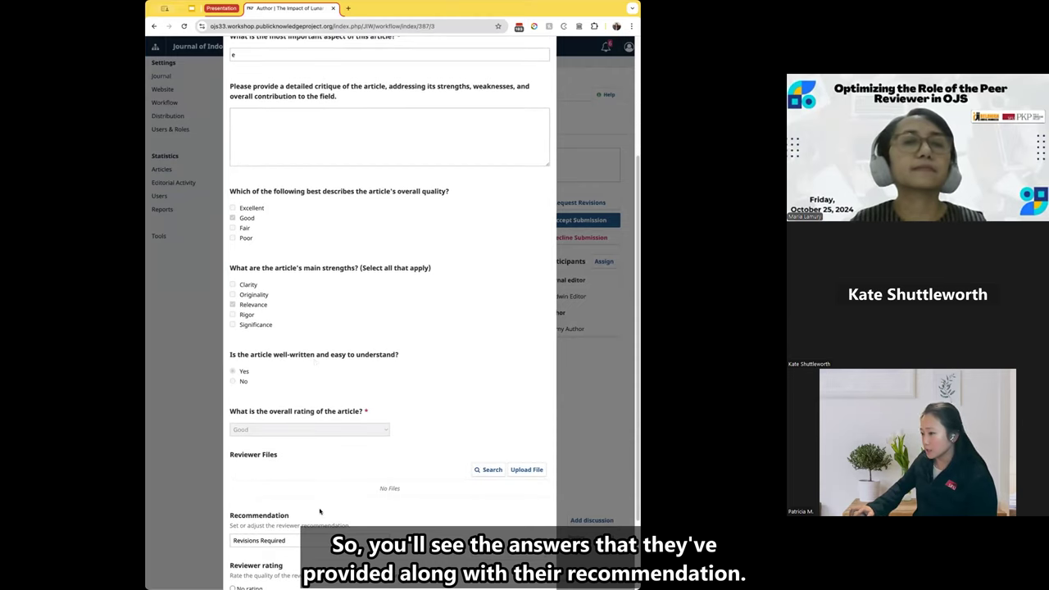
{"action": "scroll", "coordinate": [306, 326], "scroll_direction": "down", "scroll_amount": 2}
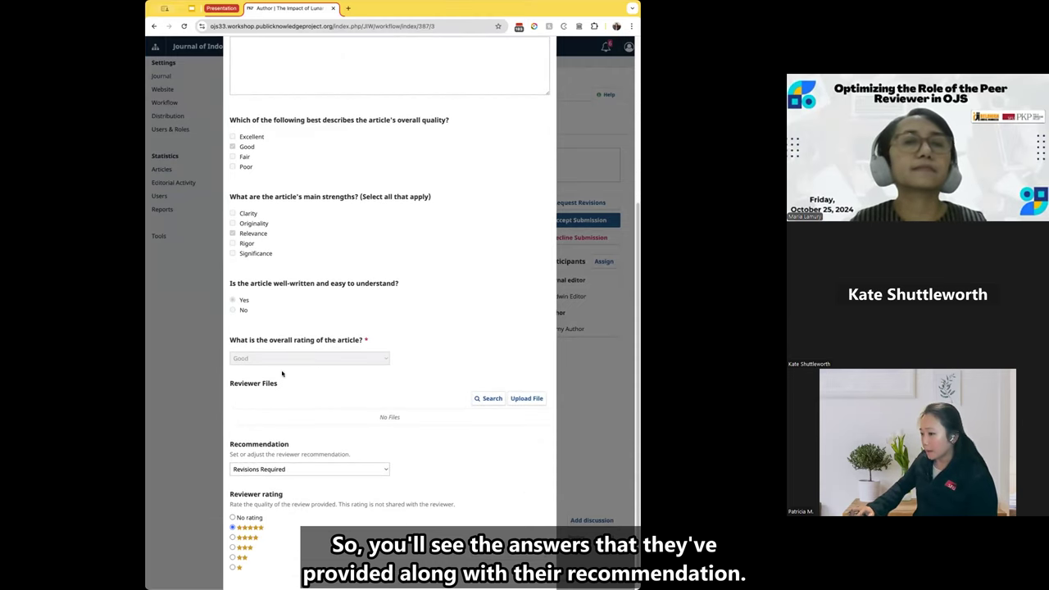
- Confirm the second reviewer's review with a five-star rating, and send that reviewer the default thank-you email
{"action": "left_click", "coordinate": [233, 527]}
{"action": "scroll", "coordinate": [416, 506], "scroll_direction": "down", "scroll_amount": 1}
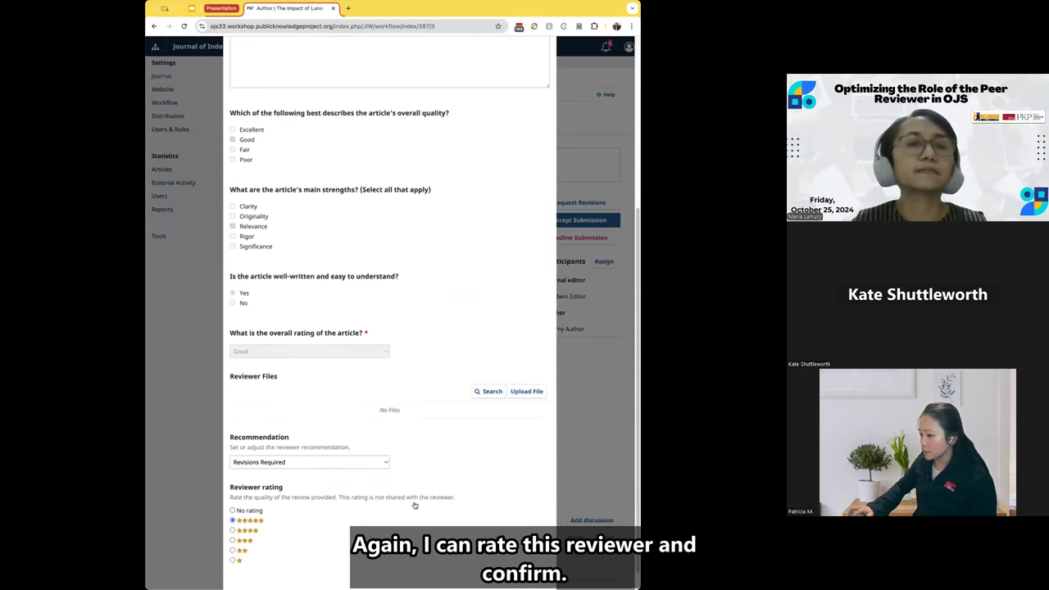
{"action": "scroll", "coordinate": [405, 387], "scroll_direction": "down", "scroll_amount": 1}
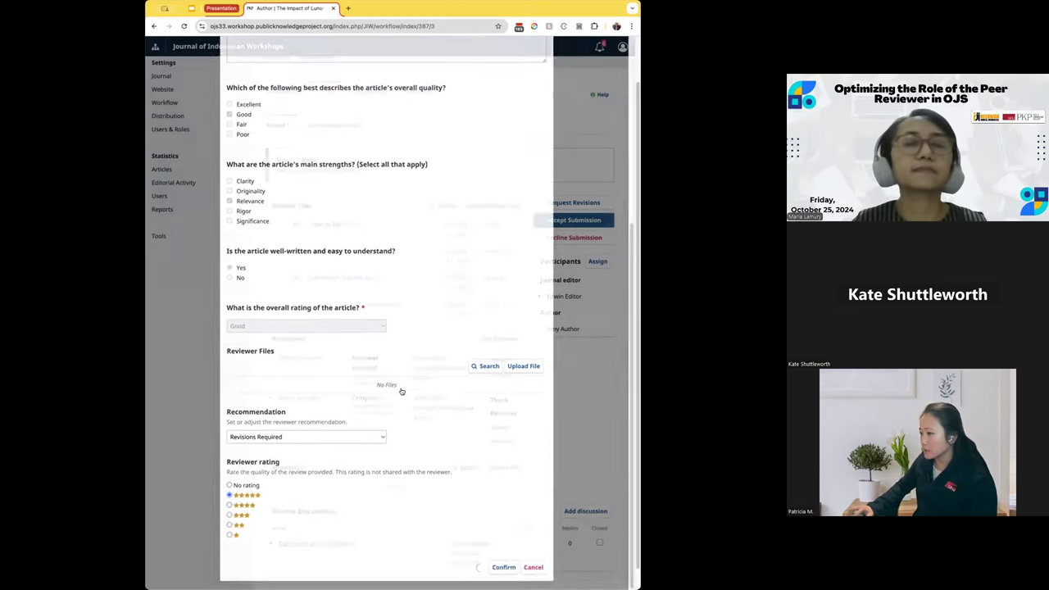
{"action": "left_click", "coordinate": [502, 564]}
{"action": "left_click", "coordinate": [508, 406]}
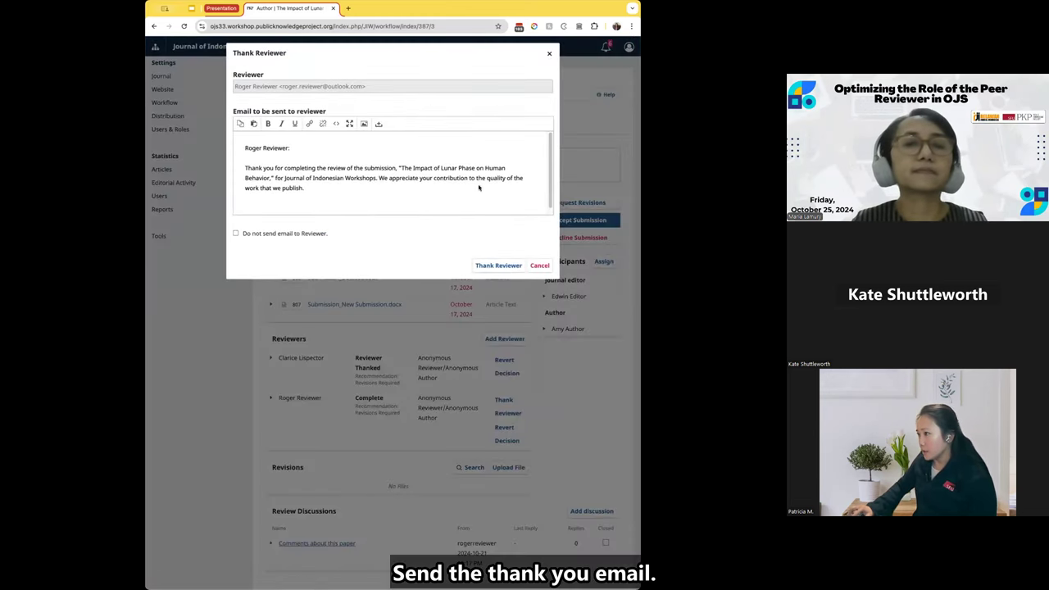
{"action": "left_click", "coordinate": [499, 265]}
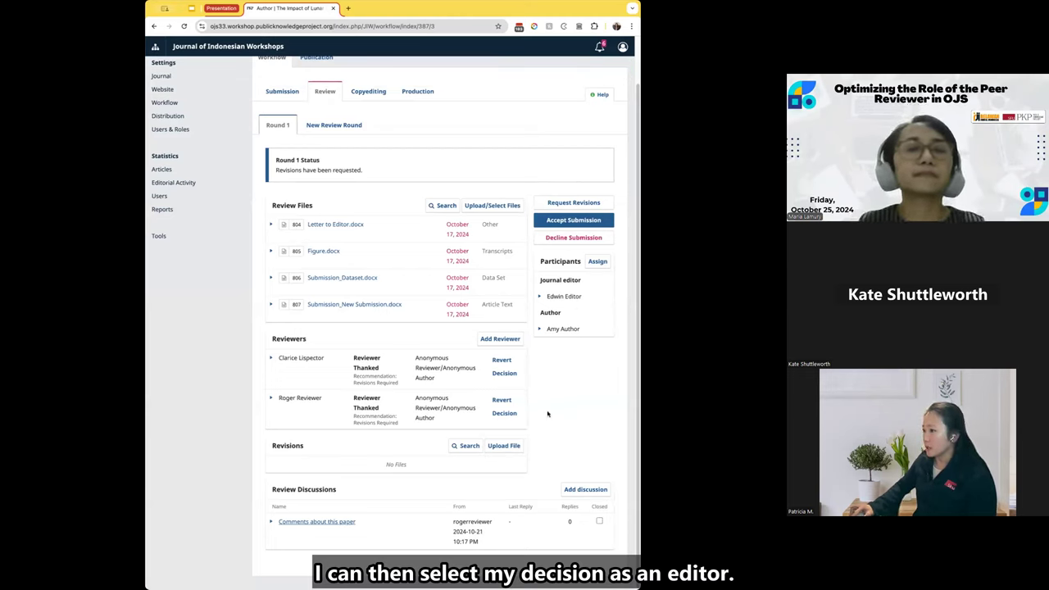
- Start a Request Revisions decision for the submission and add the reviews to the author notification email
{"action": "left_click", "coordinate": [596, 207]}
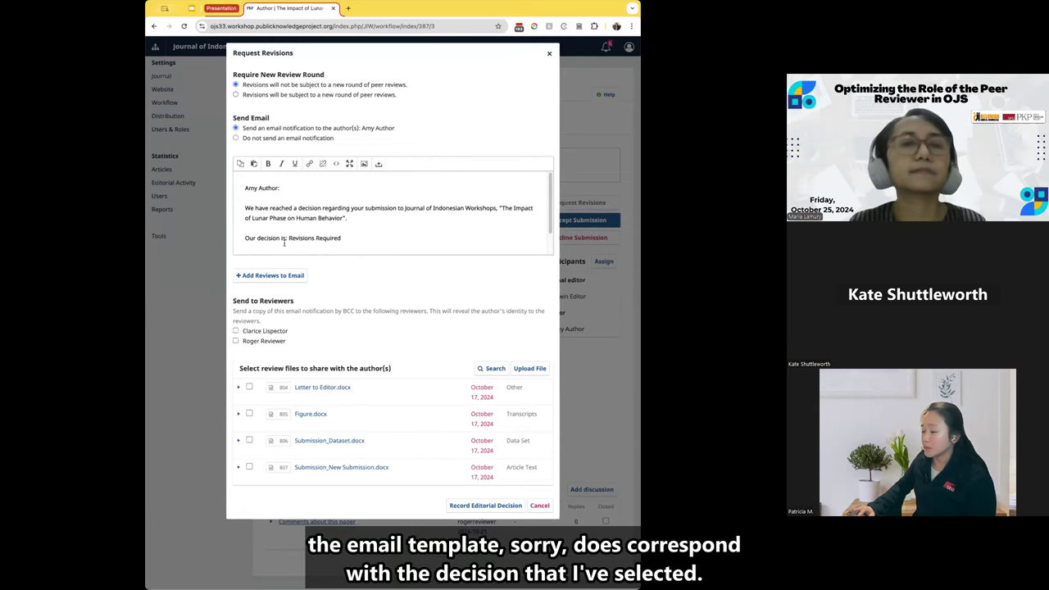
{"action": "left_click", "coordinate": [353, 236]}
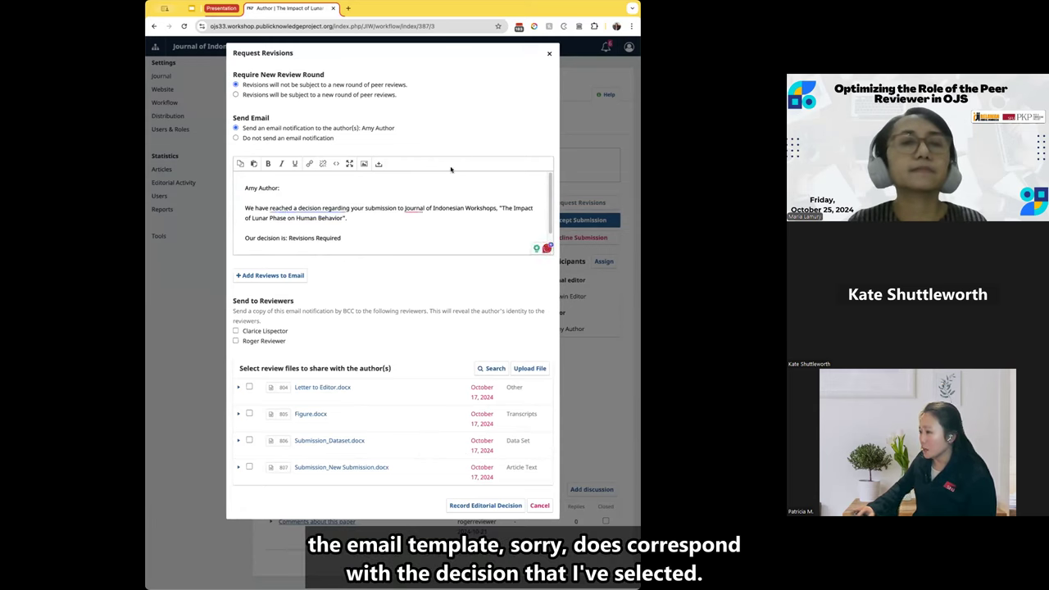
{"action": "scroll", "coordinate": [343, 213], "scroll_direction": "down", "scroll_amount": 1}
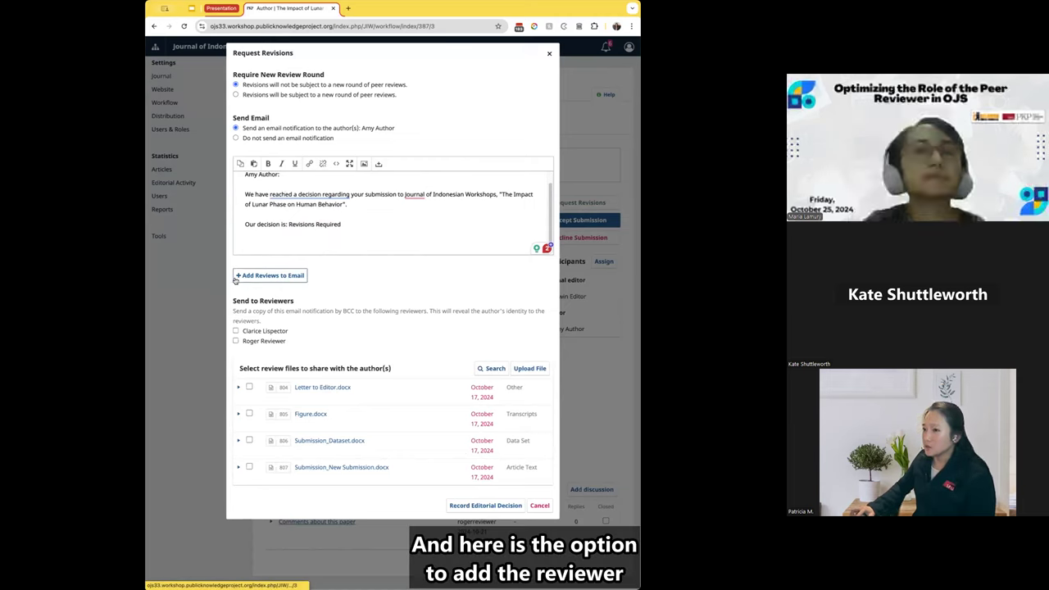
{"action": "left_click", "coordinate": [273, 277]}
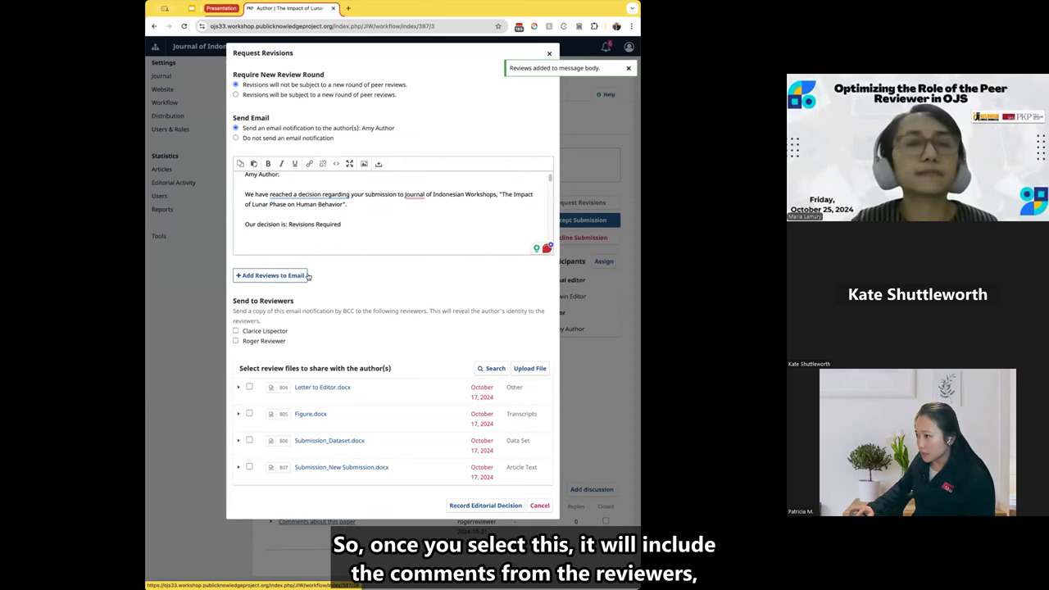
- Examine the reviews inserted in the author email, checking how Reviewer A and Reviewer B are labelled
{"action": "scroll", "coordinate": [284, 223], "scroll_direction": "down", "scroll_amount": 3}
{"action": "scroll", "coordinate": [284, 222], "scroll_direction": "down", "scroll_amount": 1}
{"action": "scroll", "coordinate": [290, 224], "scroll_direction": "down", "scroll_amount": 1}
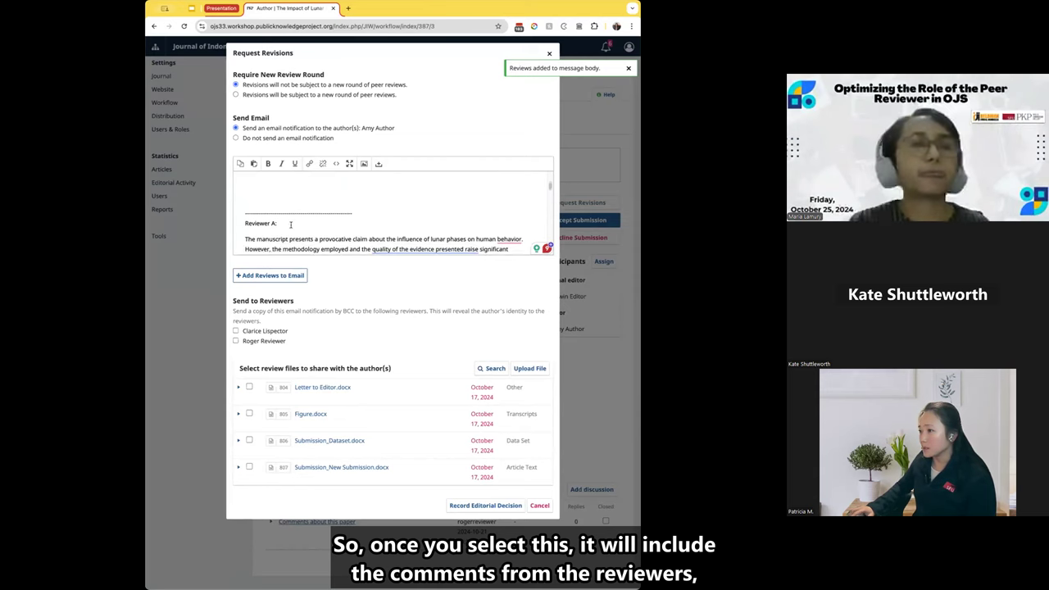
{"action": "scroll", "coordinate": [287, 225], "scroll_direction": "down", "scroll_amount": 5}
{"action": "scroll", "coordinate": [287, 213], "scroll_direction": "down", "scroll_amount": 5}
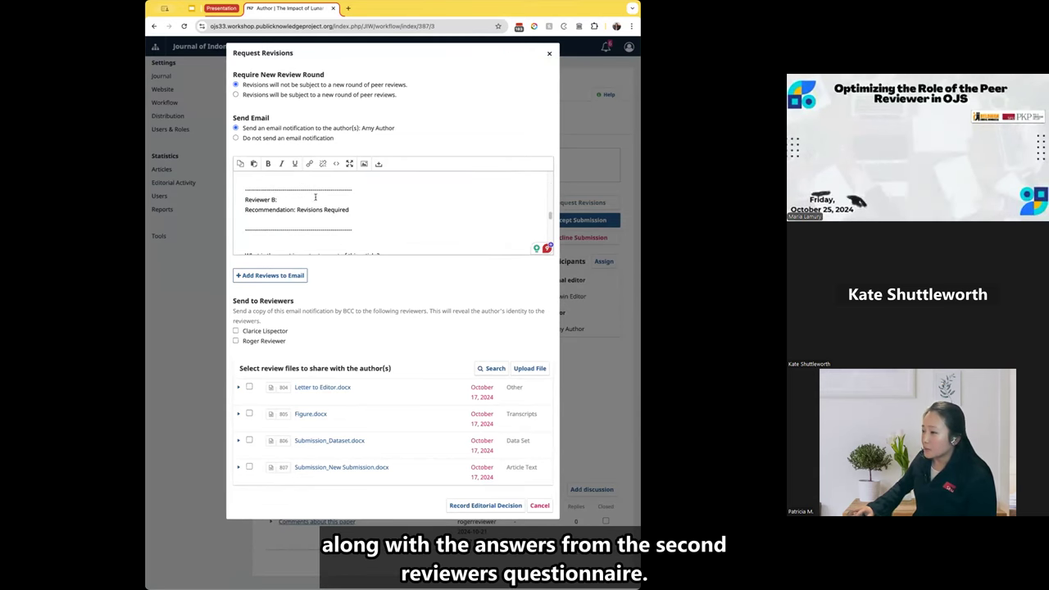
{"action": "scroll", "coordinate": [330, 220], "scroll_direction": "down", "scroll_amount": 1}
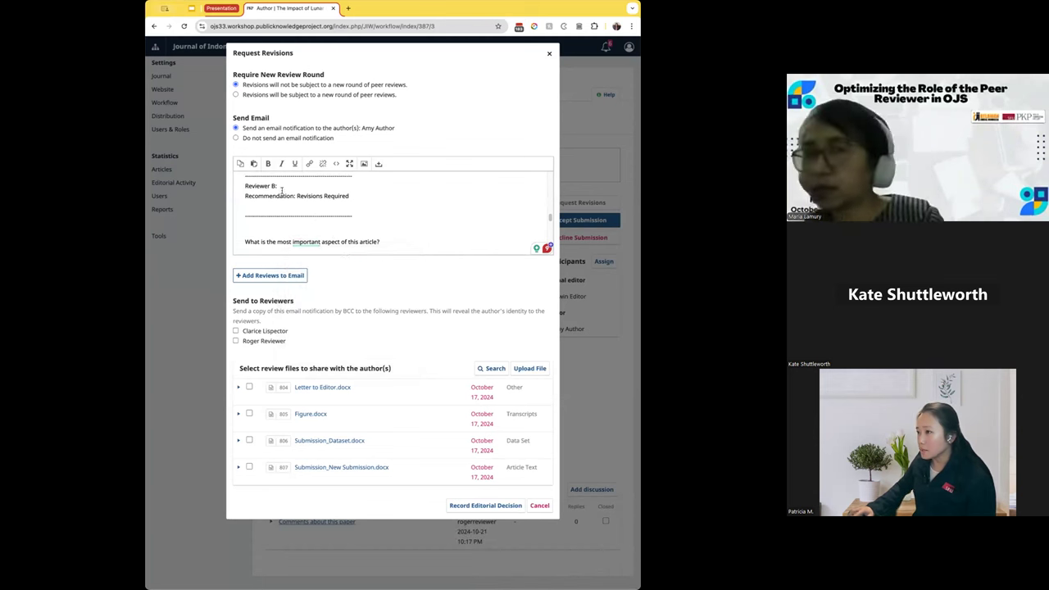
{"action": "scroll", "coordinate": [287, 196], "scroll_direction": "up", "scroll_amount": 2}
{"action": "scroll", "coordinate": [287, 201], "scroll_direction": "up", "scroll_amount": 3}
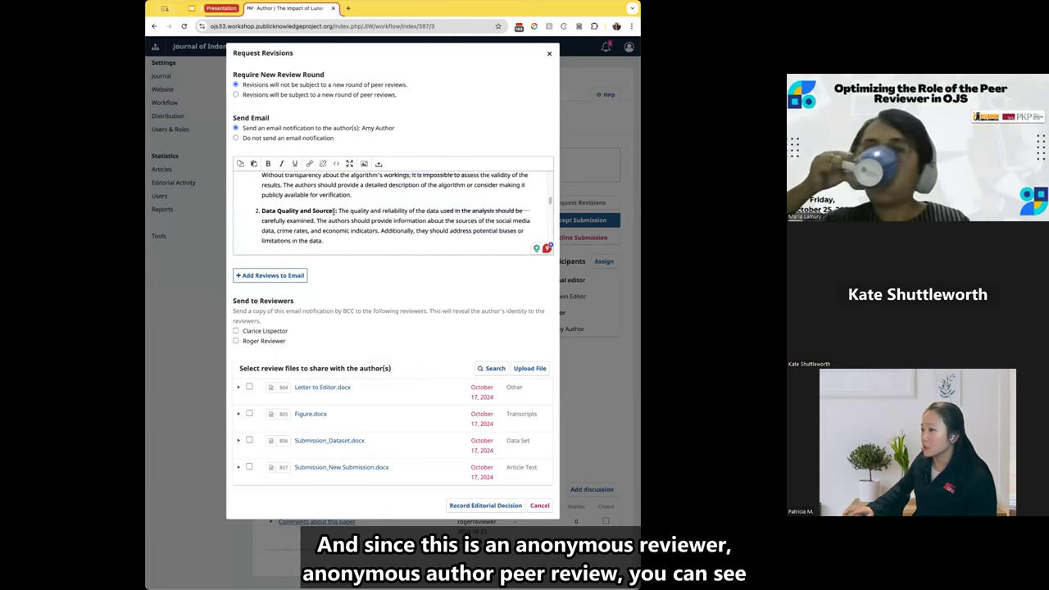
{"action": "scroll", "coordinate": [333, 213], "scroll_direction": "up", "scroll_amount": 3}
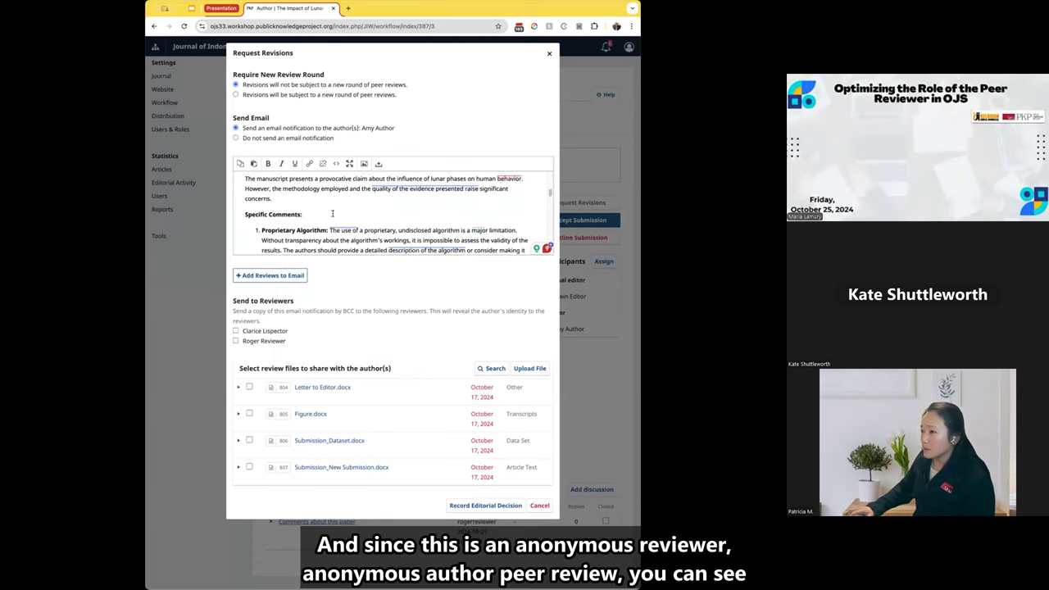
{"action": "scroll", "coordinate": [332, 213], "scroll_direction": "up", "scroll_amount": 2}
{"action": "left_click_drag", "start_coordinate": [288, 223], "coordinate": [245, 225]}
{"action": "left_click", "coordinate": [282, 224]}
{"action": "left_click", "coordinate": [250, 240]}
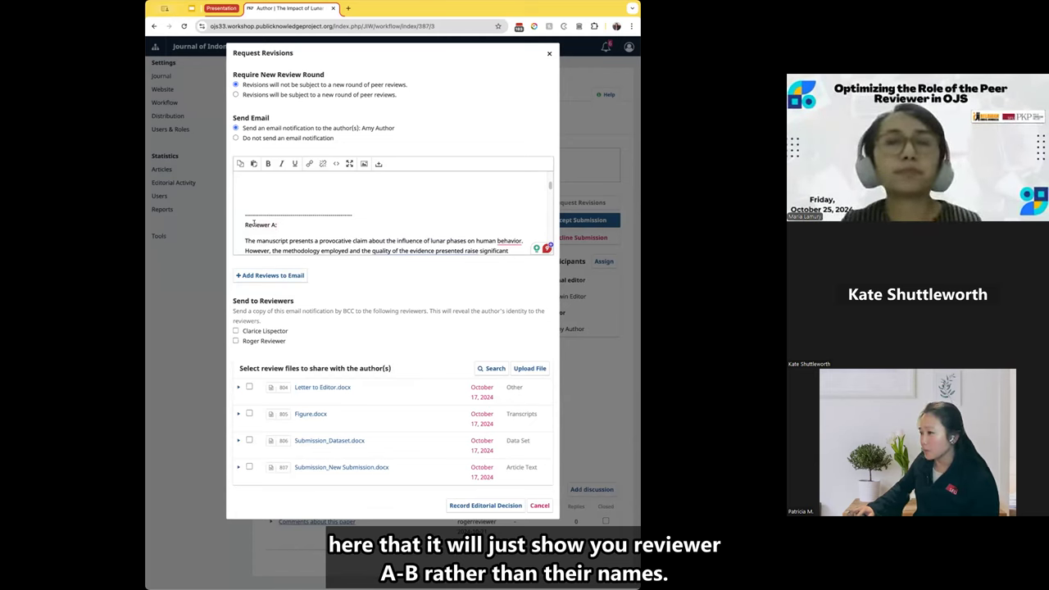
- Record the revisions decision without a new round of peer reviews, sending the email notification to the author
{"action": "scroll", "coordinate": [302, 224], "scroll_direction": "down", "scroll_amount": 5}
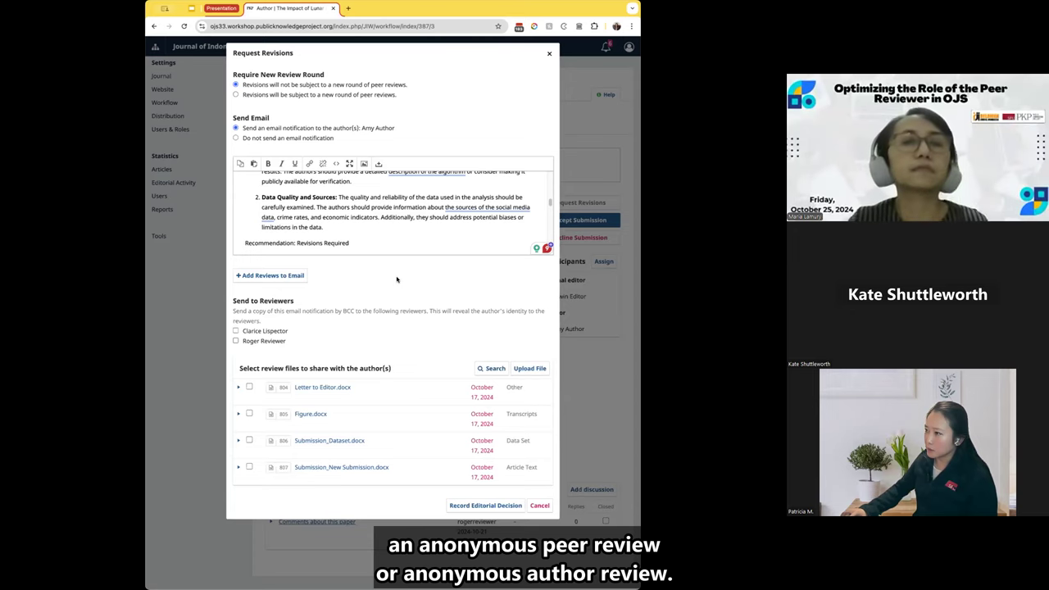
{"action": "left_click", "coordinate": [491, 505]}
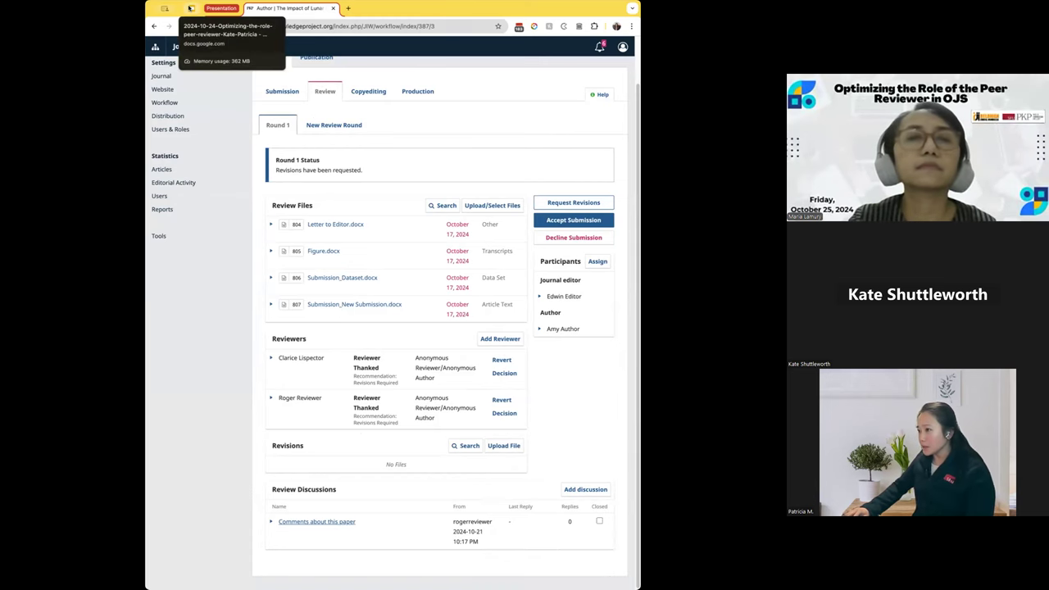
- Switch to the Google Slides presentation and advance to the "Anonymous Reviewer/Known Author" slide
{"action": "left_click", "coordinate": [190, 8]}
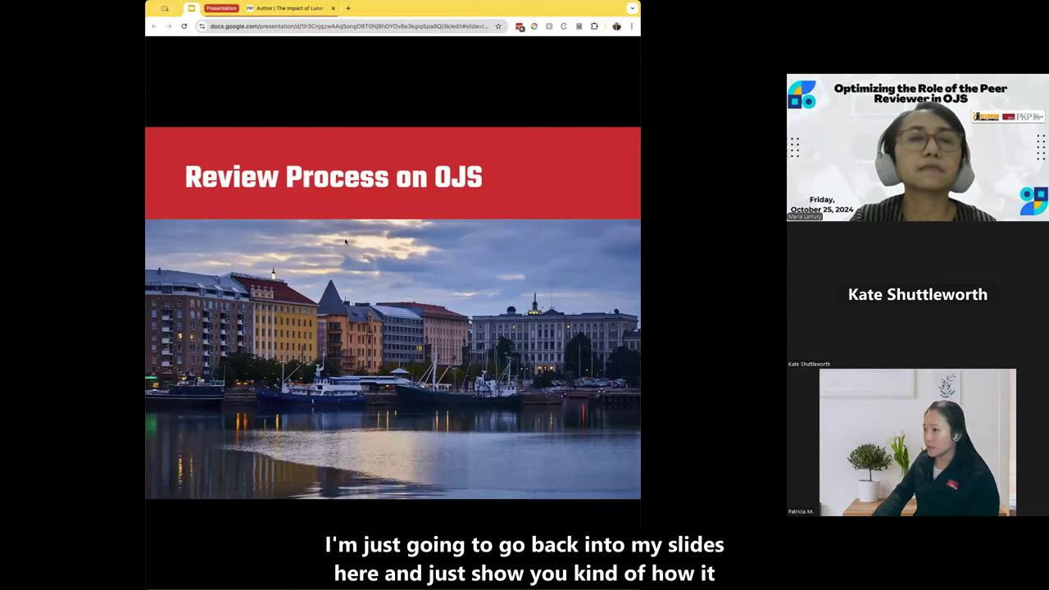
{"action": "key", "text": "Right"}
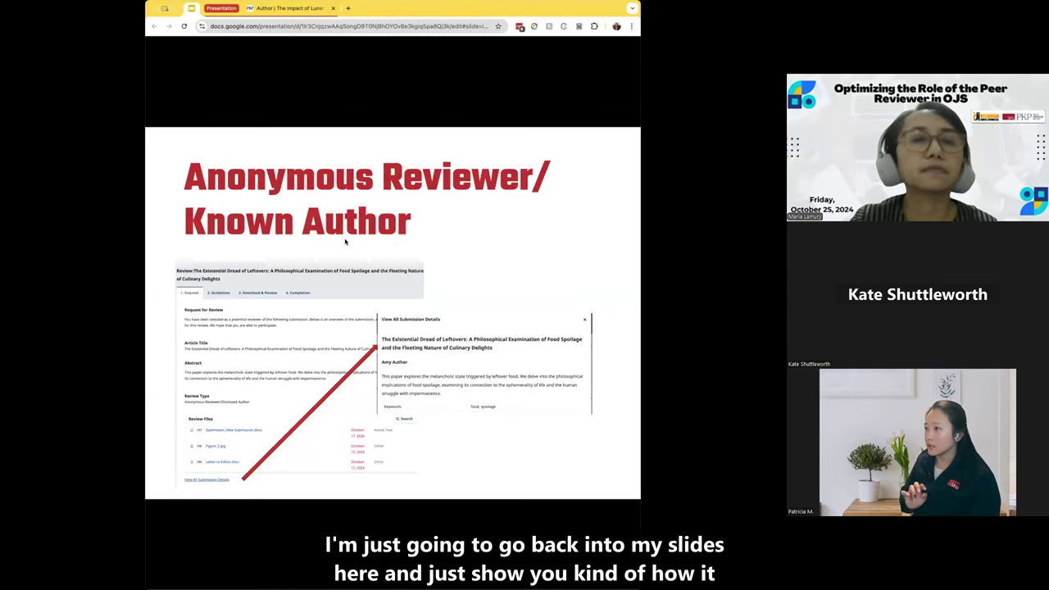